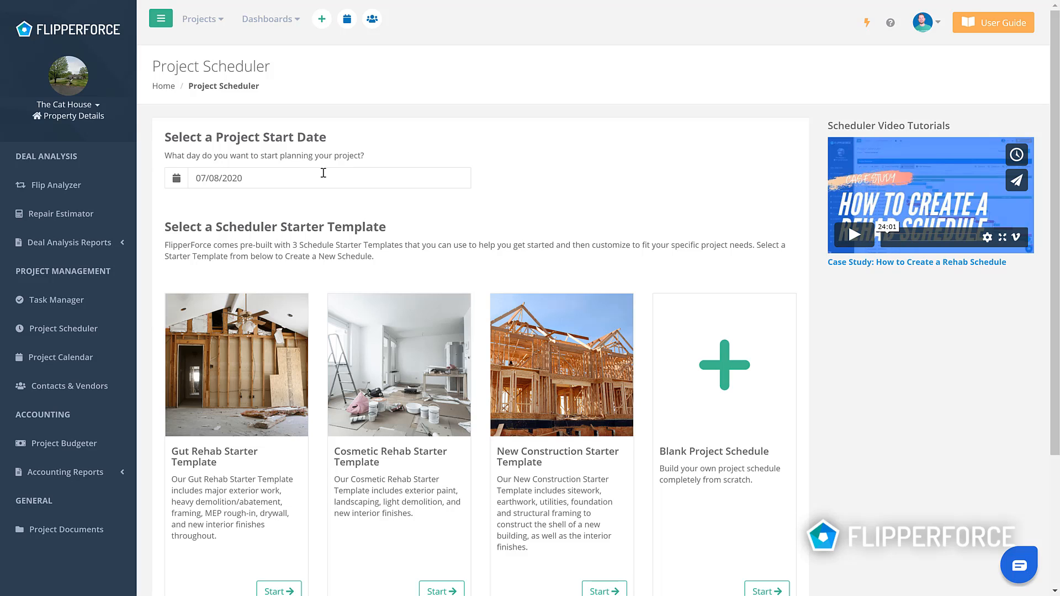
Step: Set the project start date to 08/17/2020
left_click(323, 172)
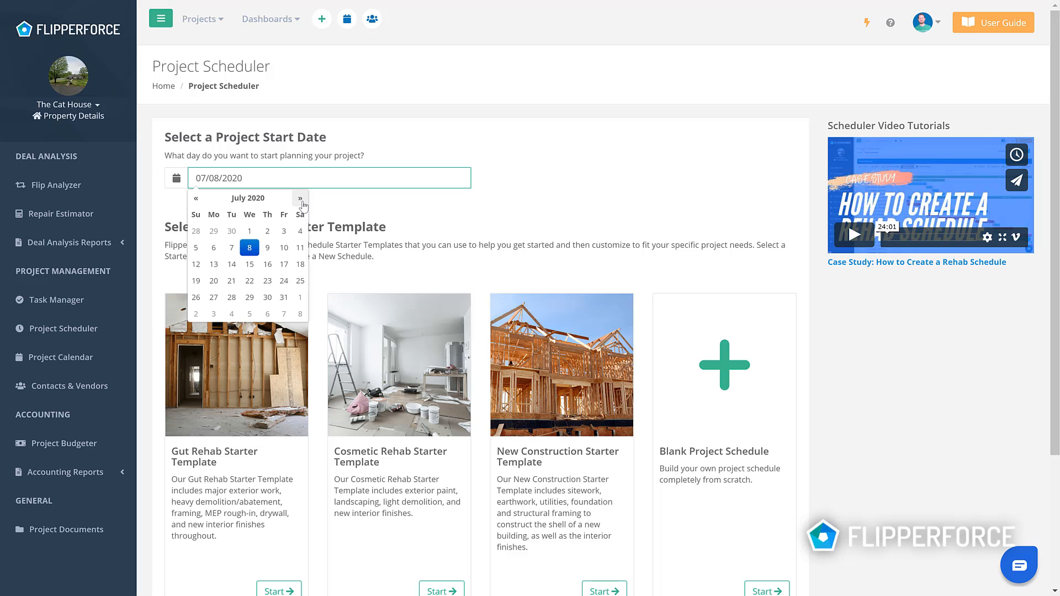
left_click(301, 200)
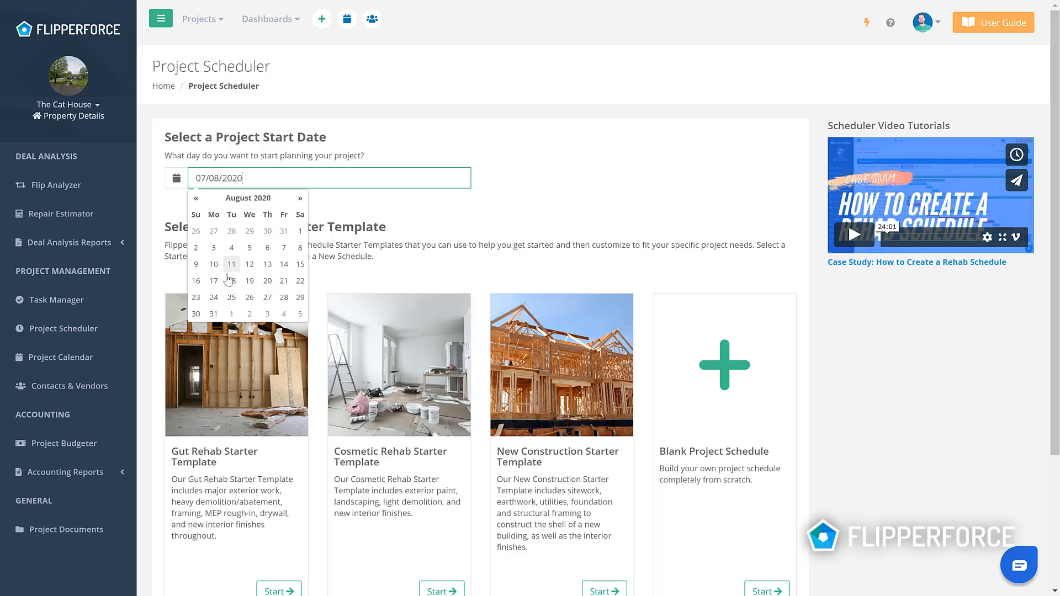
left_click(214, 281)
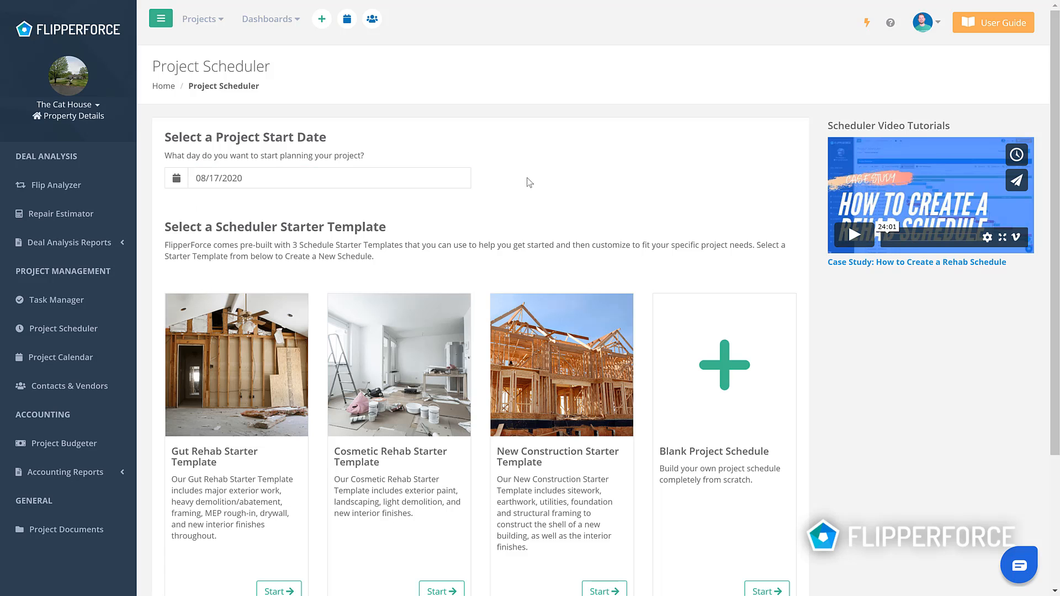
Step: Start a new project schedule from the Cosmetic Rehab Starter Template
scroll(526, 180, "down", 2)
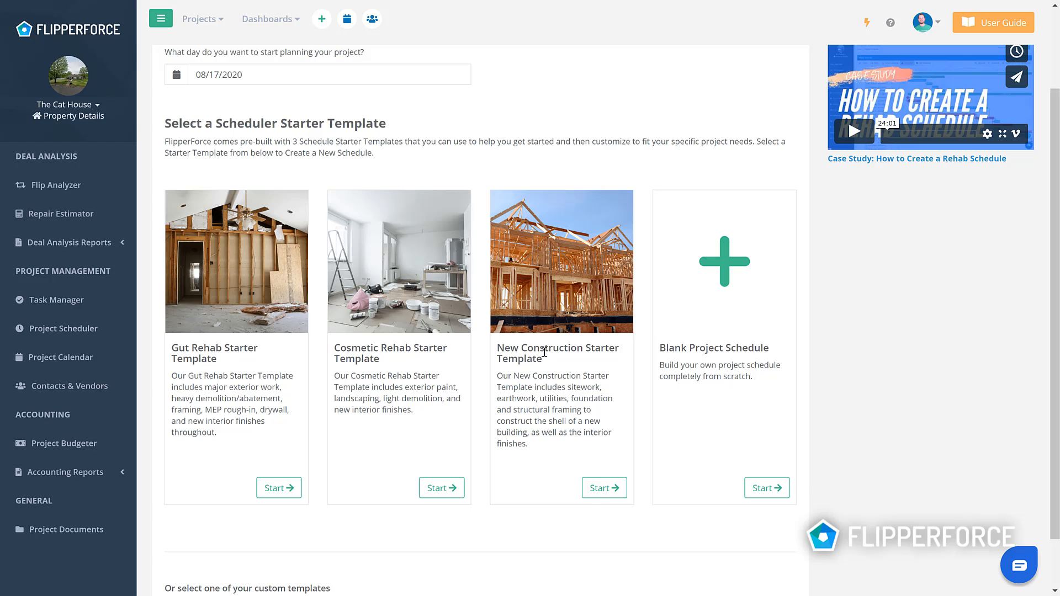
scroll(349, 177, "up", 2)
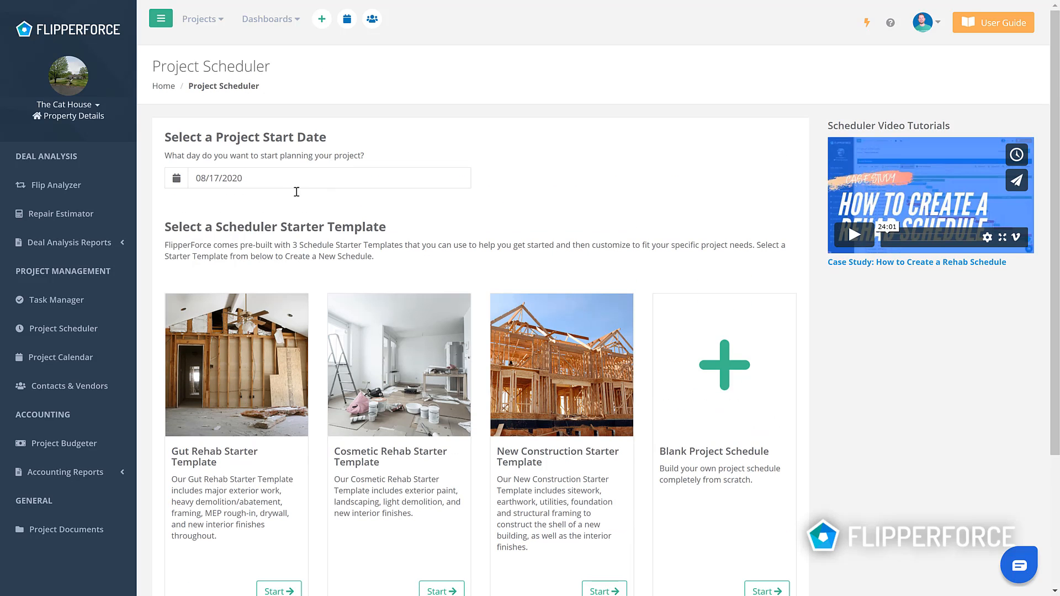
scroll(481, 339, "down", 2)
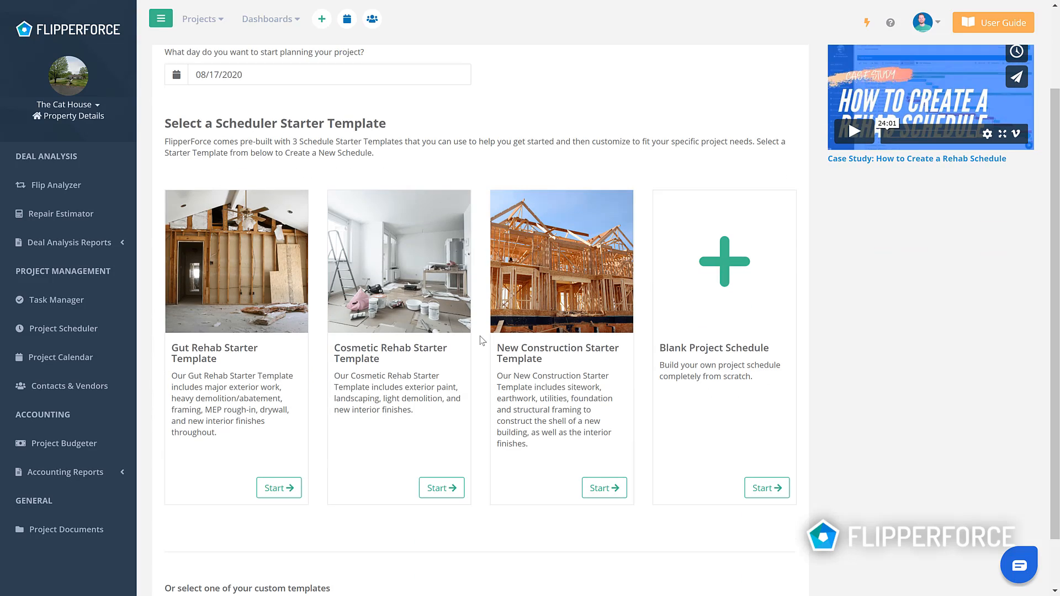
scroll(456, 428, "down", 1)
left_click(452, 432)
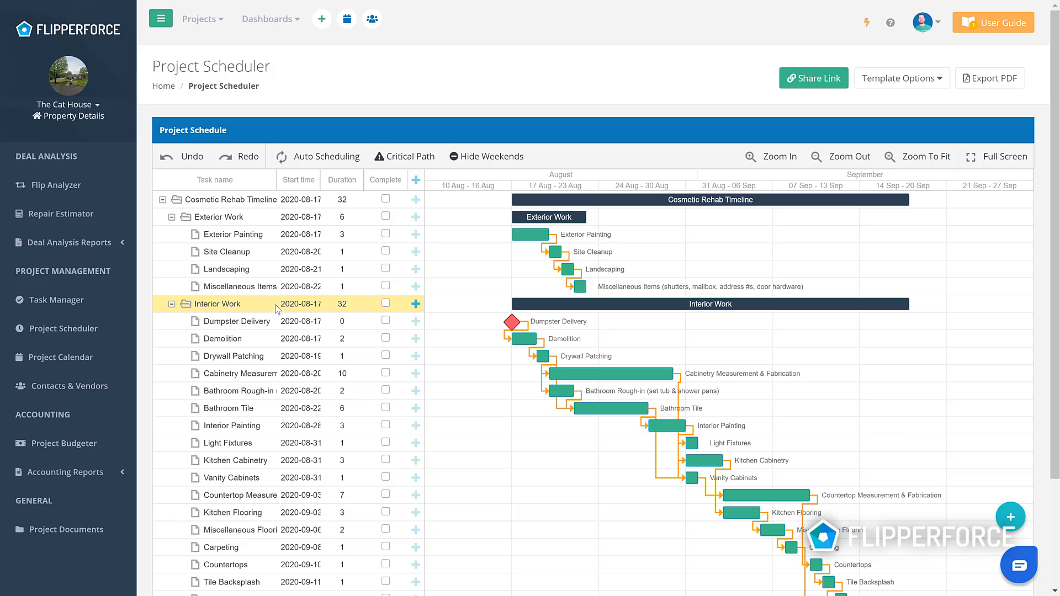
Step: Add a 1-day task under Interior Work starting 17 August 2020, keeping the description "New task"
scroll(279, 310, "down", 3)
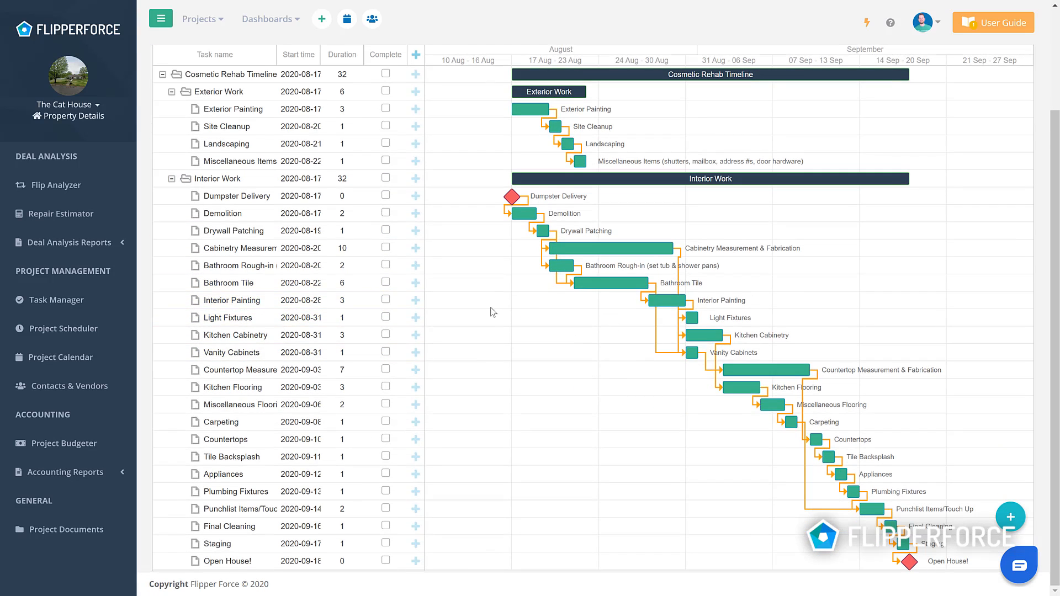
scroll(486, 321, "up", 3)
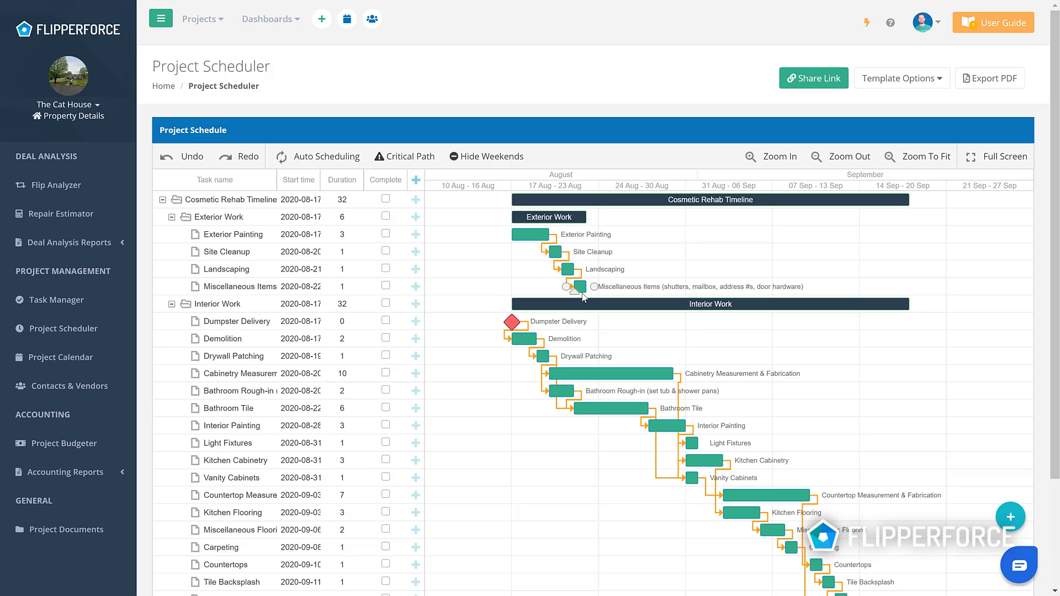
scroll(580, 292, "down", 2)
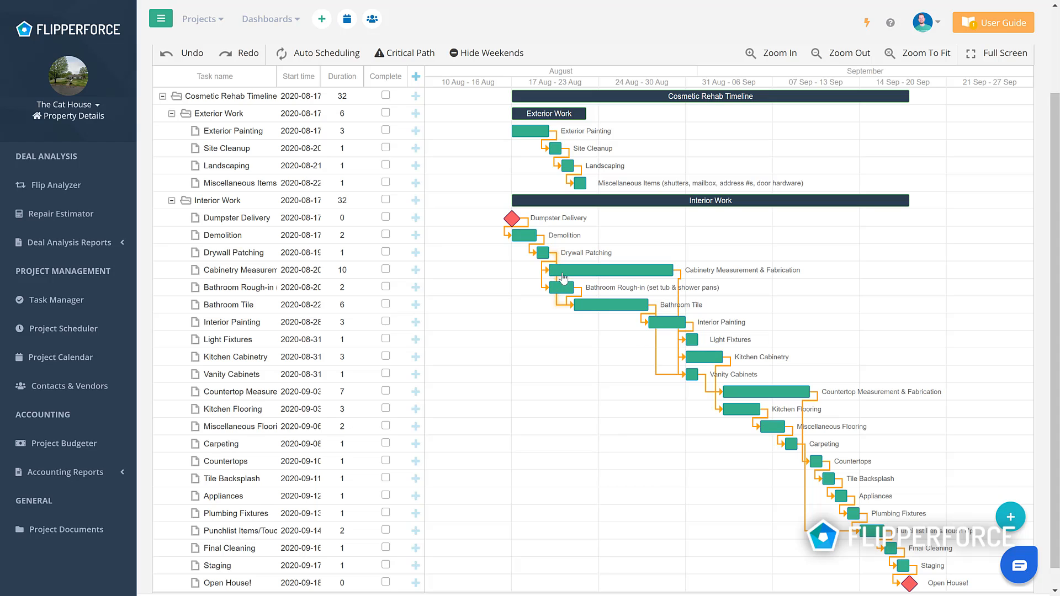
scroll(632, 284, "down", 1)
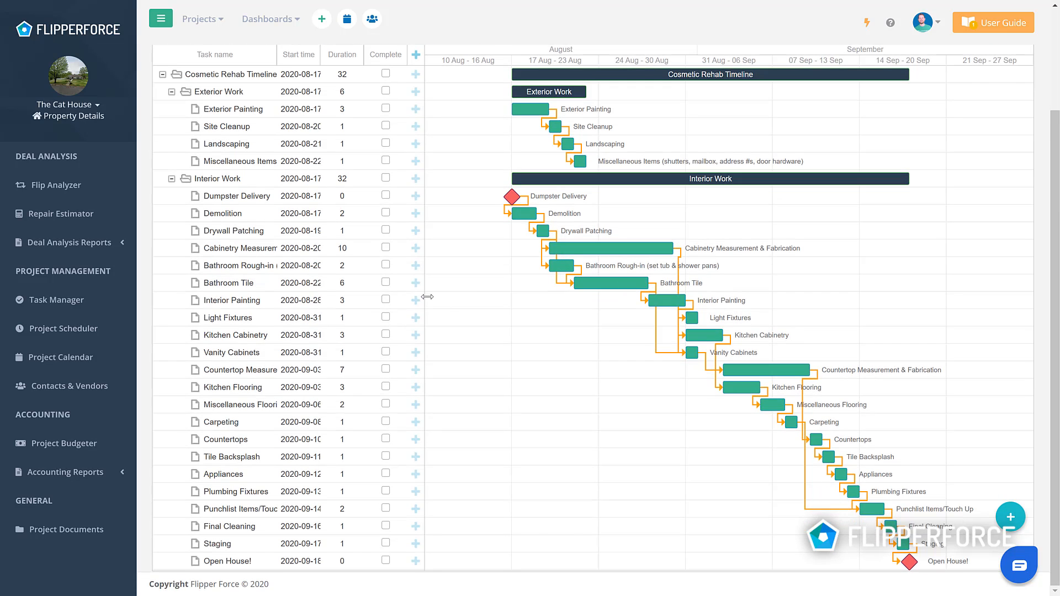
scroll(422, 293, "up", 3)
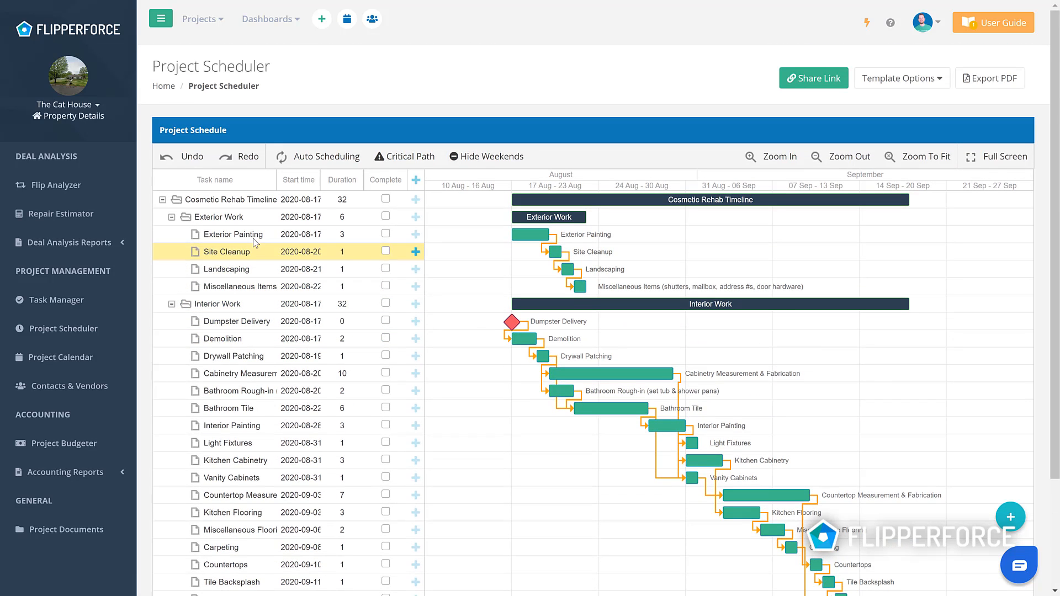
left_click(416, 304)
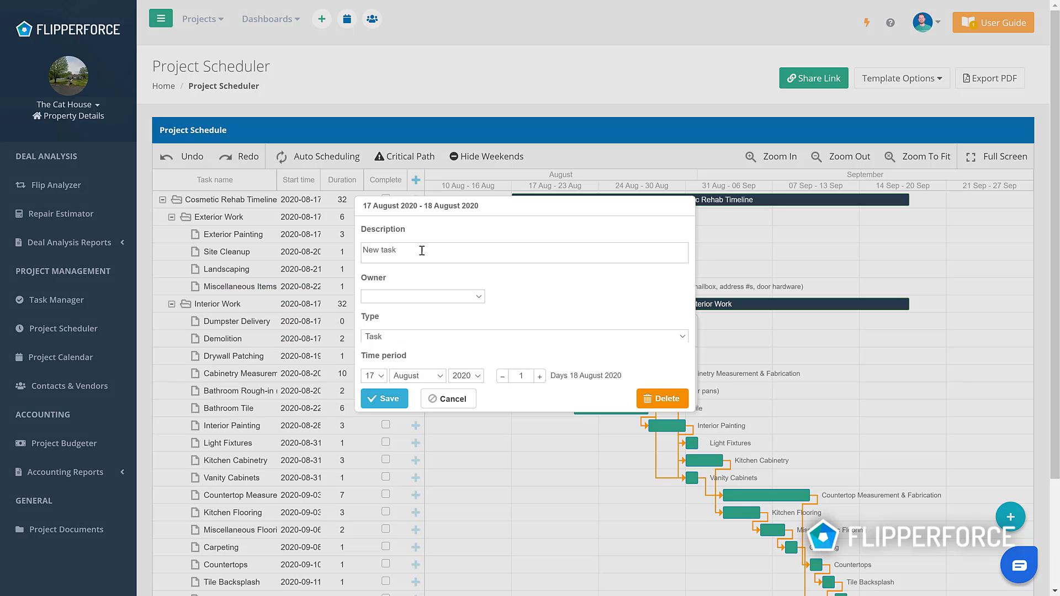
left_click(390, 399)
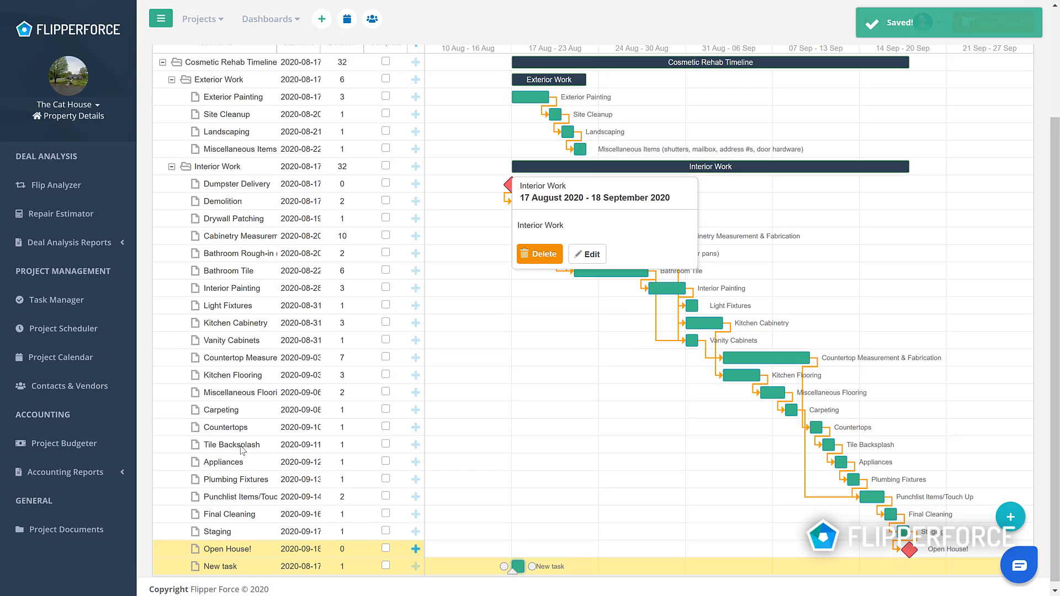
Step: Change the description of the Vanity Cabinets task to "Vanity Cabinets Installation" and save it
double_click(266, 342)
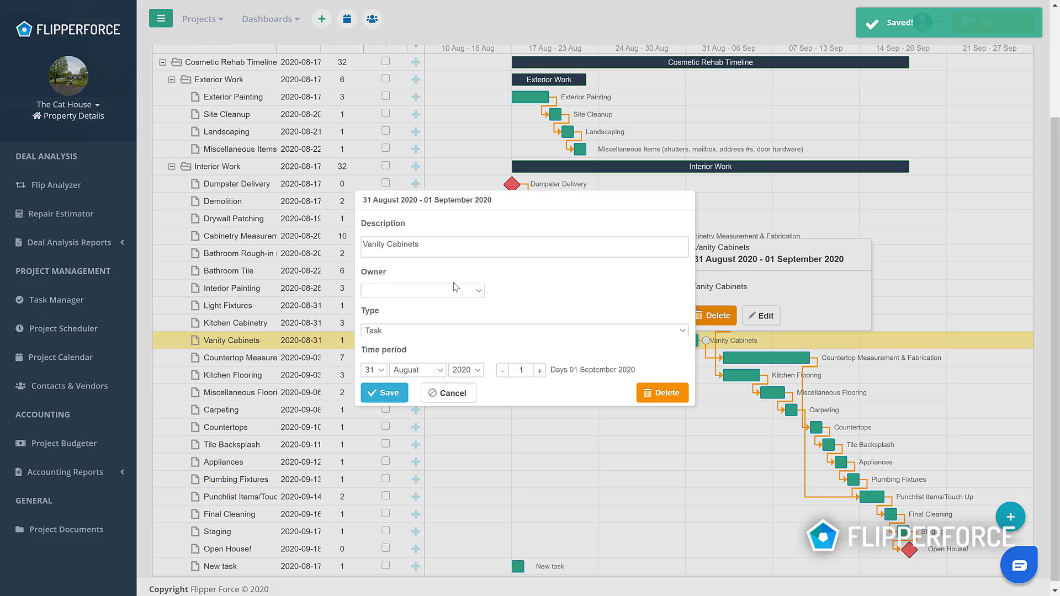
type("Installation")
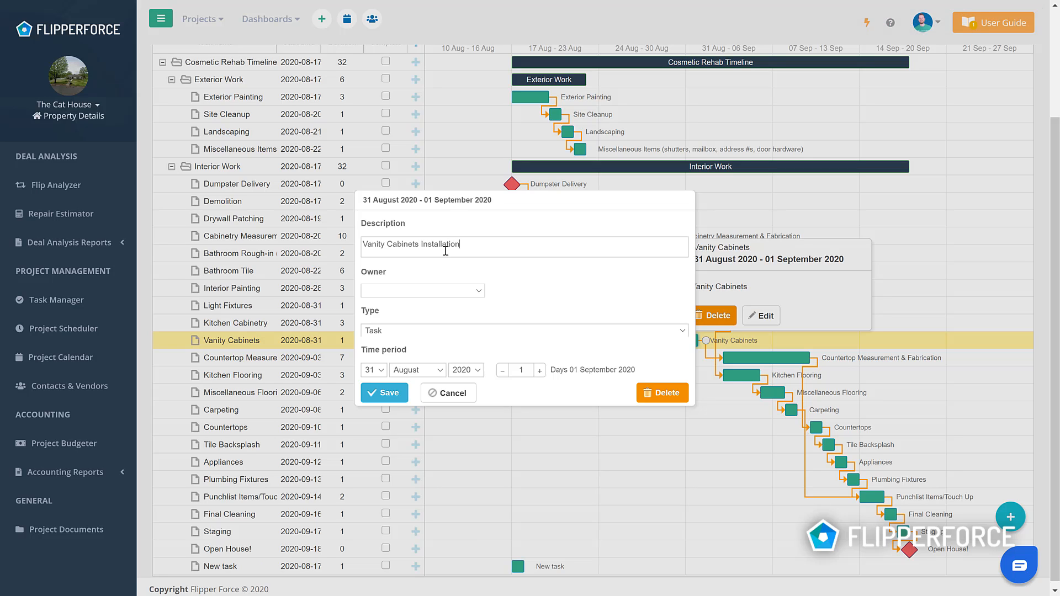
left_click(393, 396)
scroll(662, 287, "up", 3)
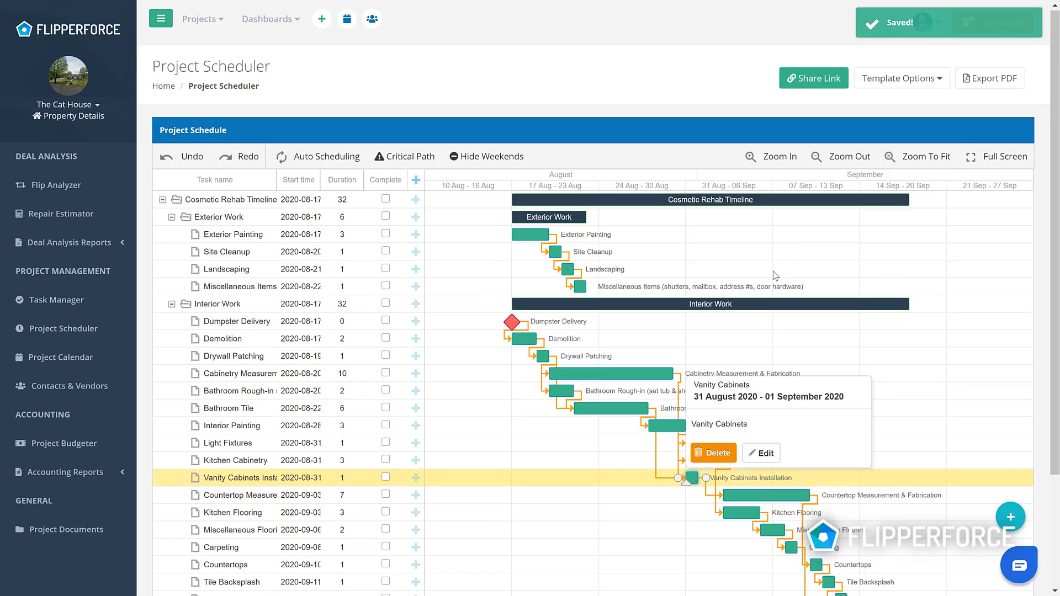
Step: Save the current schedule as a reusable template named "Custom Schedule Template"
left_click(933, 83)
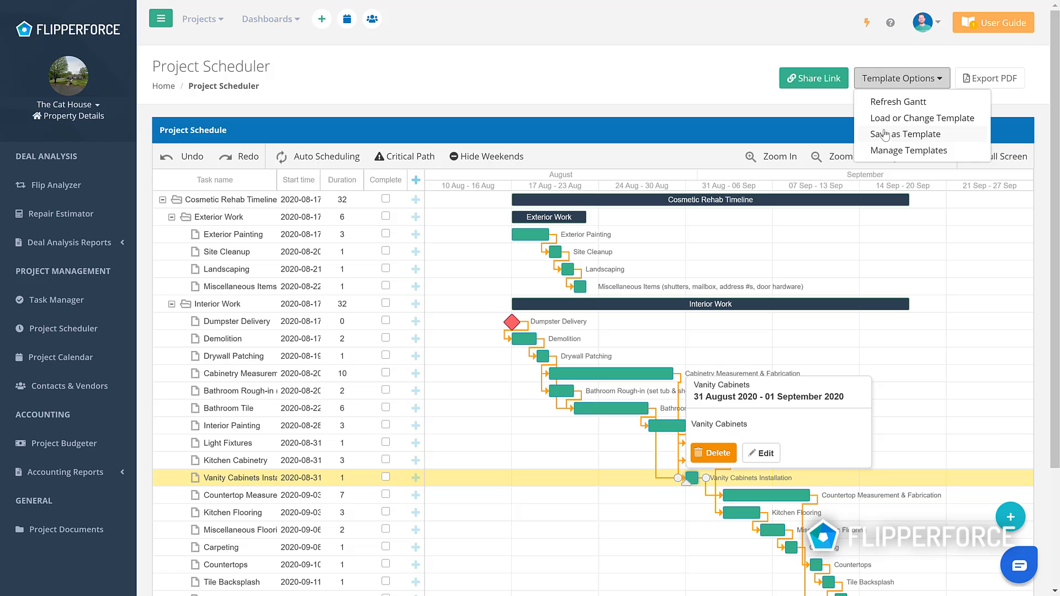
left_click(883, 135)
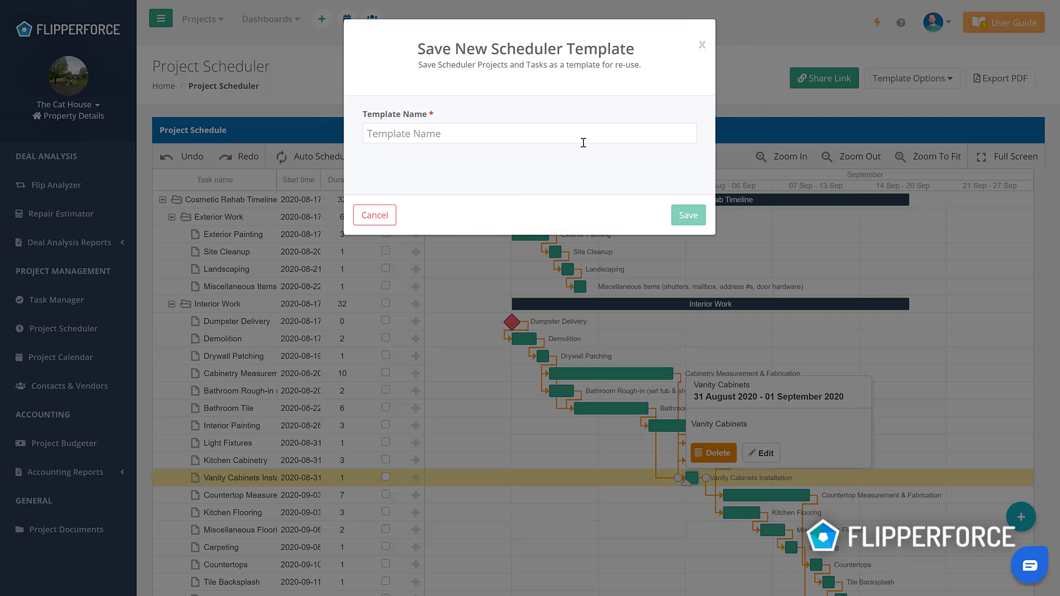
left_click(613, 134)
type("Custom Schedule Temp")
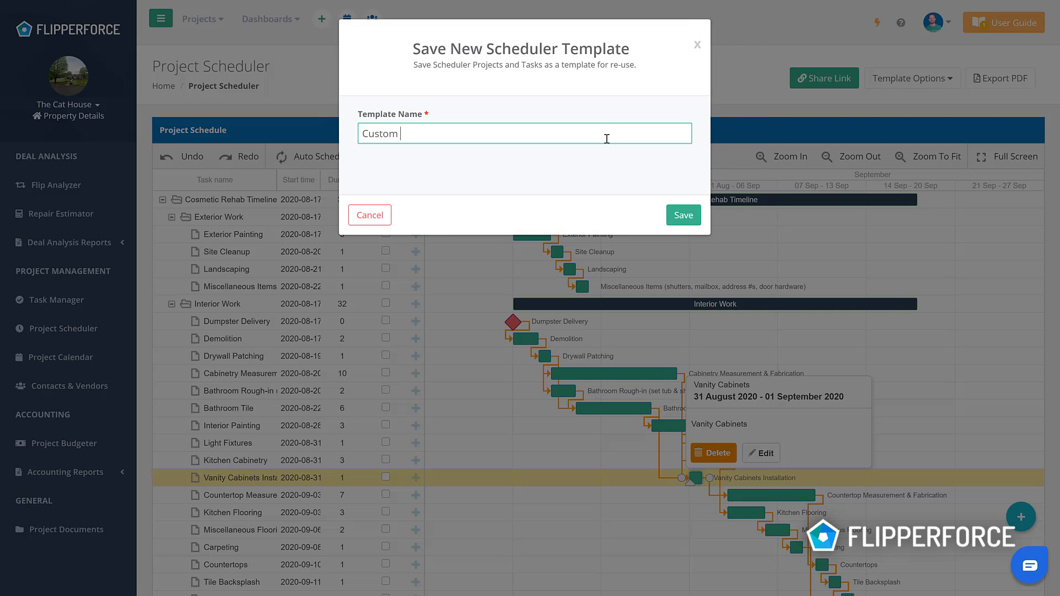
type("late")
left_click(684, 220)
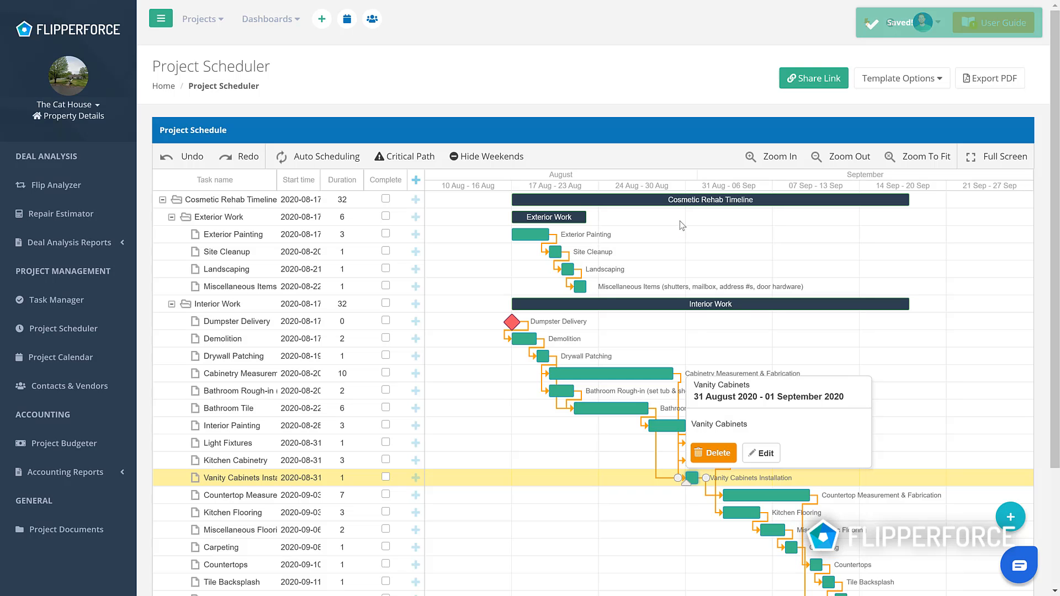
Step: Change the schedule's template and start a schedule from the custom template "Custom Schedule Template"
left_click(913, 88)
left_click(912, 115)
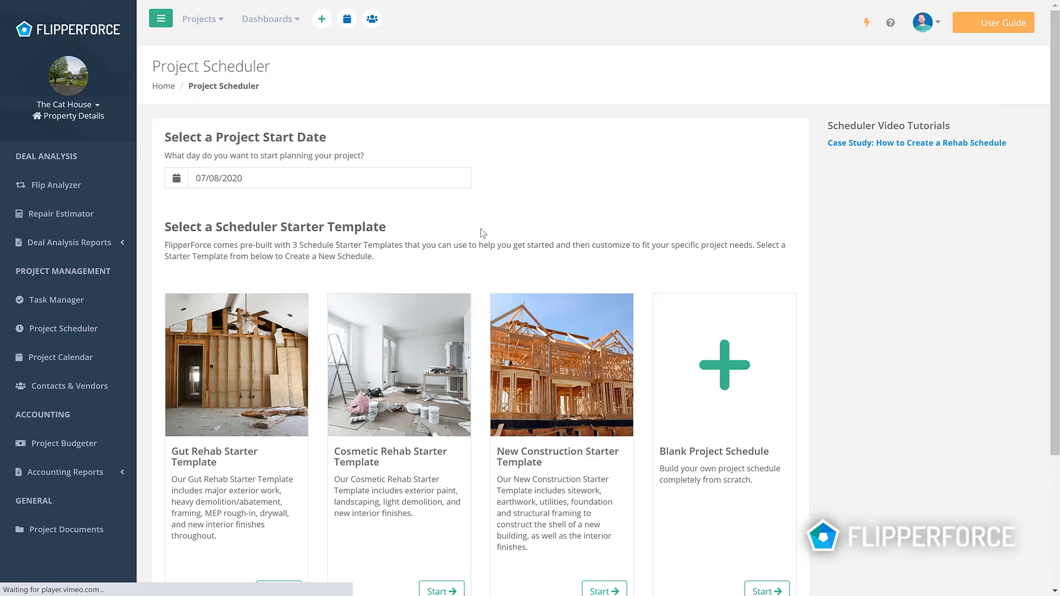
scroll(451, 294, "down", 3)
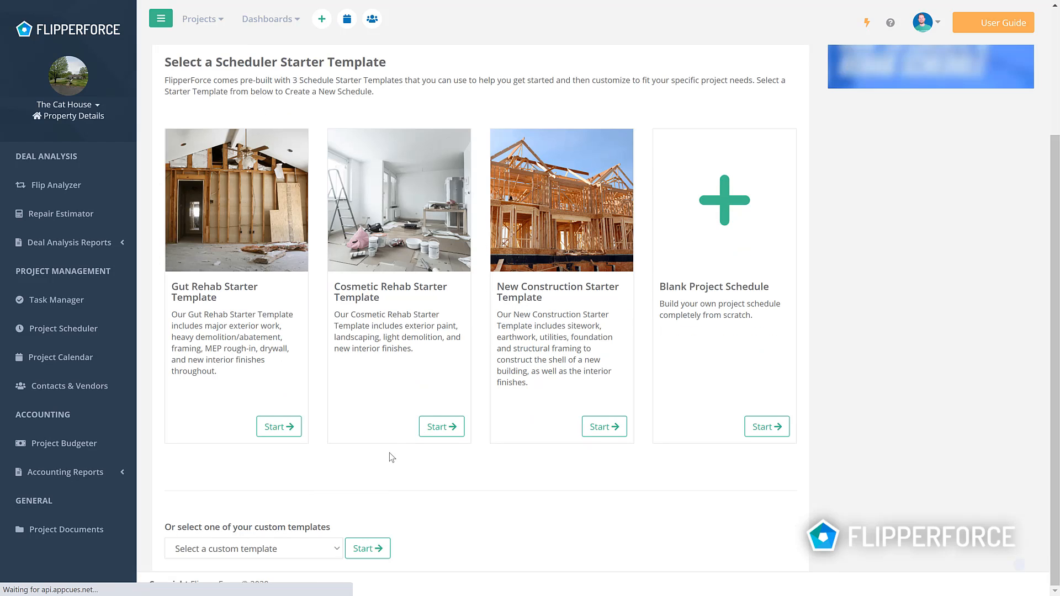
scroll(392, 331, "up", 3)
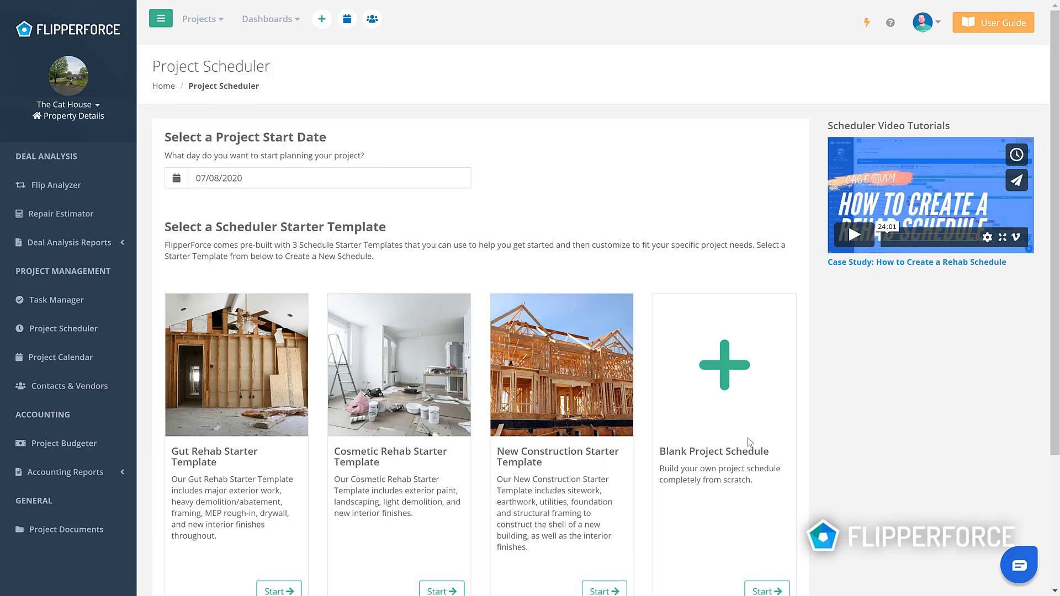
scroll(749, 440, "down", 3)
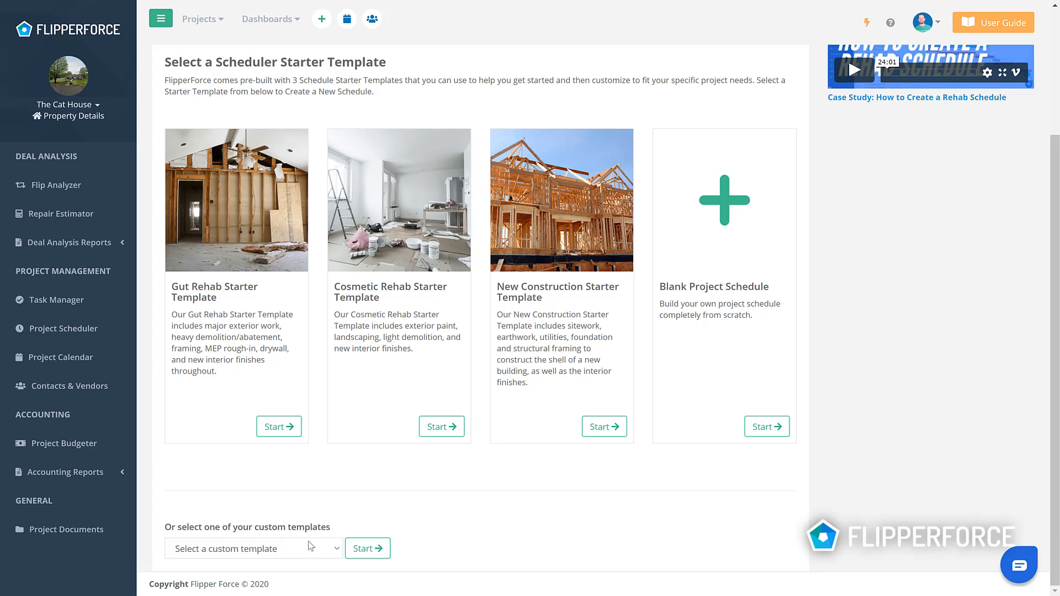
left_click(326, 551)
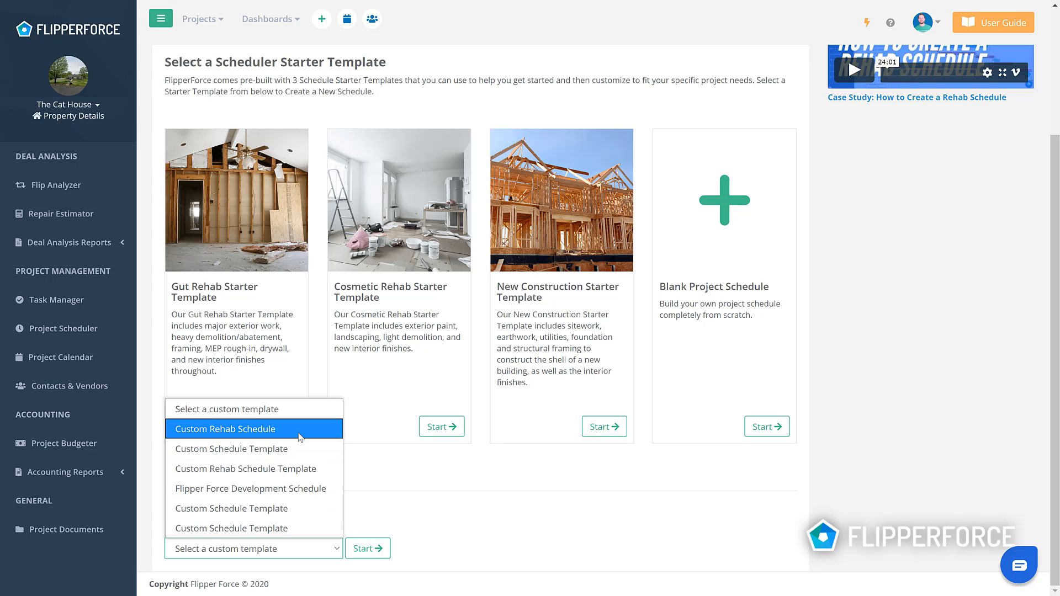
left_click(299, 447)
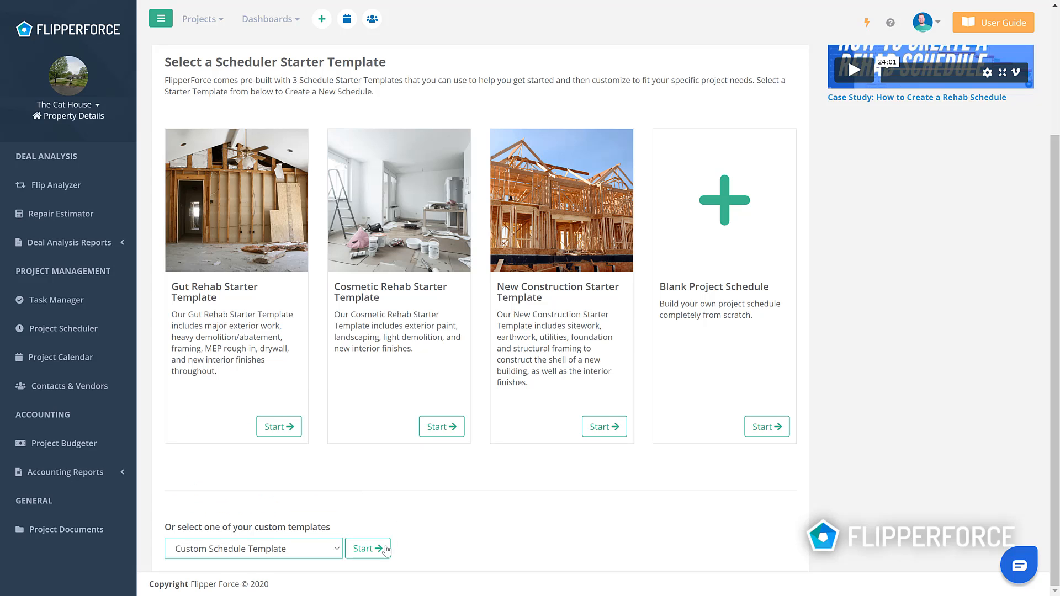
left_click(368, 548)
left_click(374, 553)
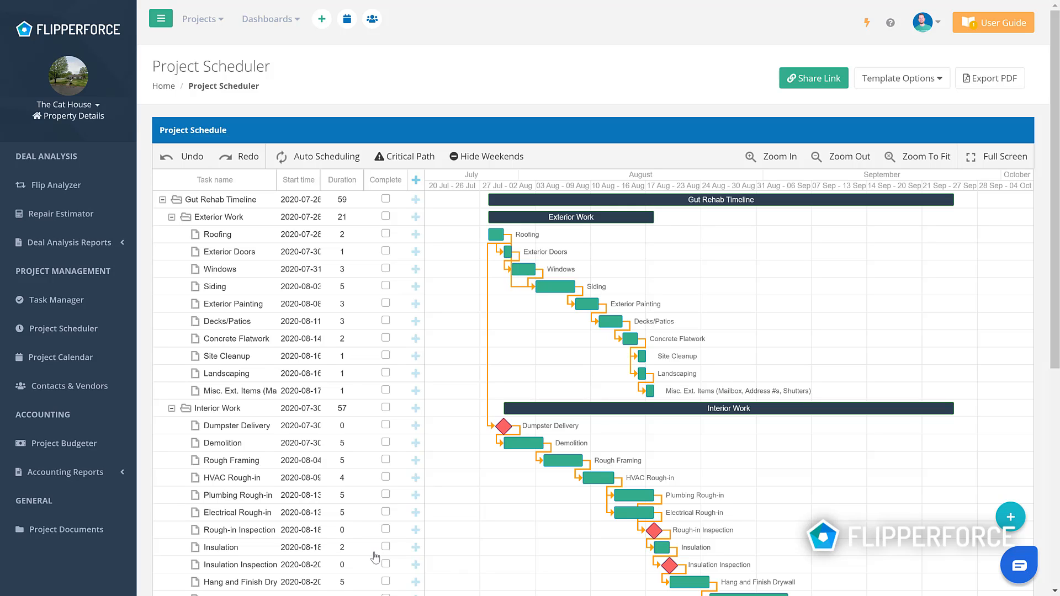
Step: Replace the loaded template with a Blank Project Schedule, leaving the start date at 07/08/2020
left_click(925, 83)
left_click(914, 119)
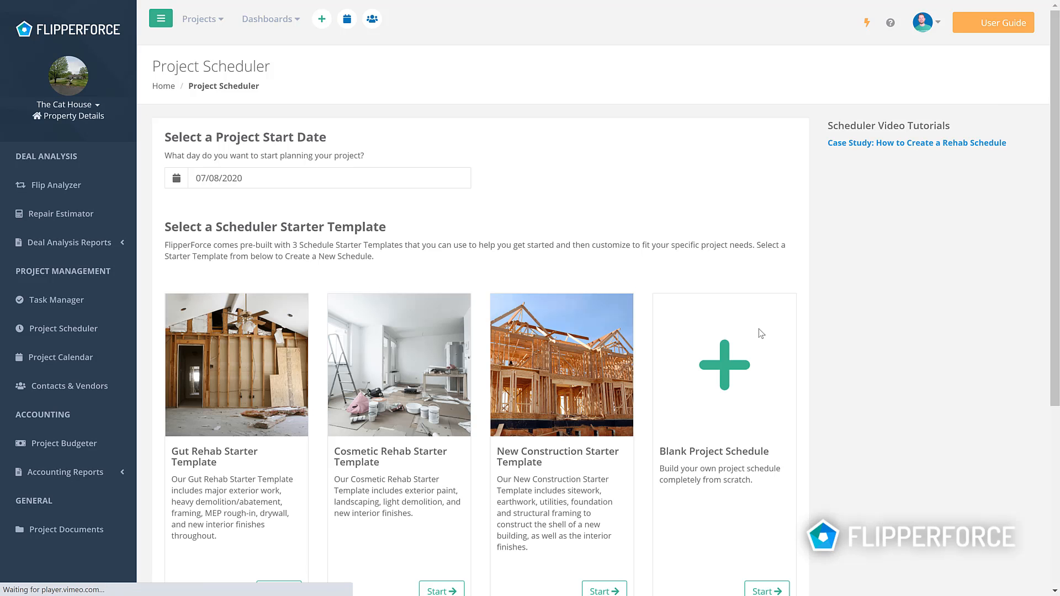
scroll(761, 333, "down", 3)
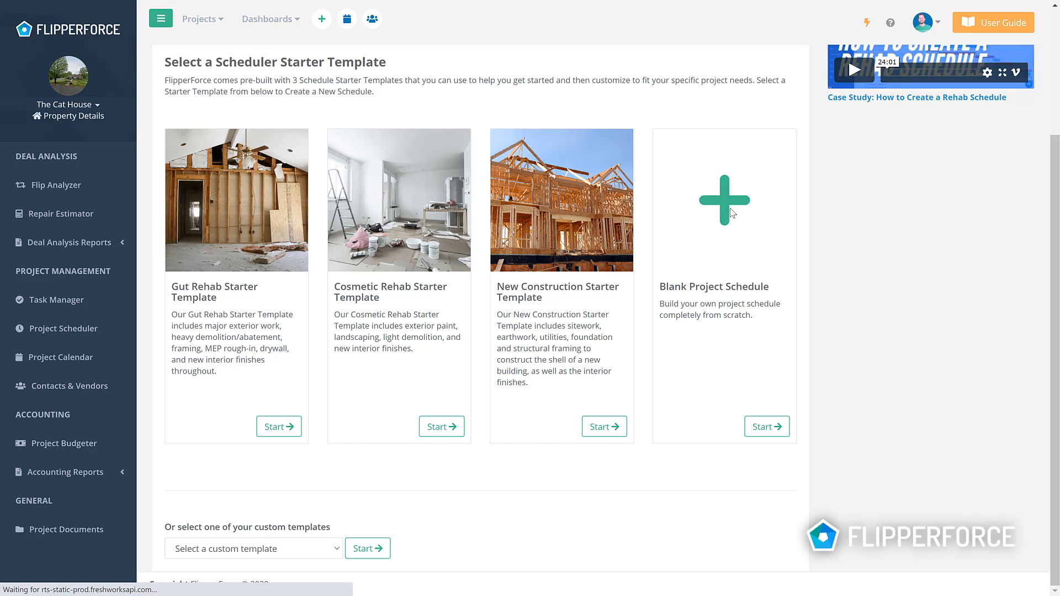
scroll(729, 215, "up", 3)
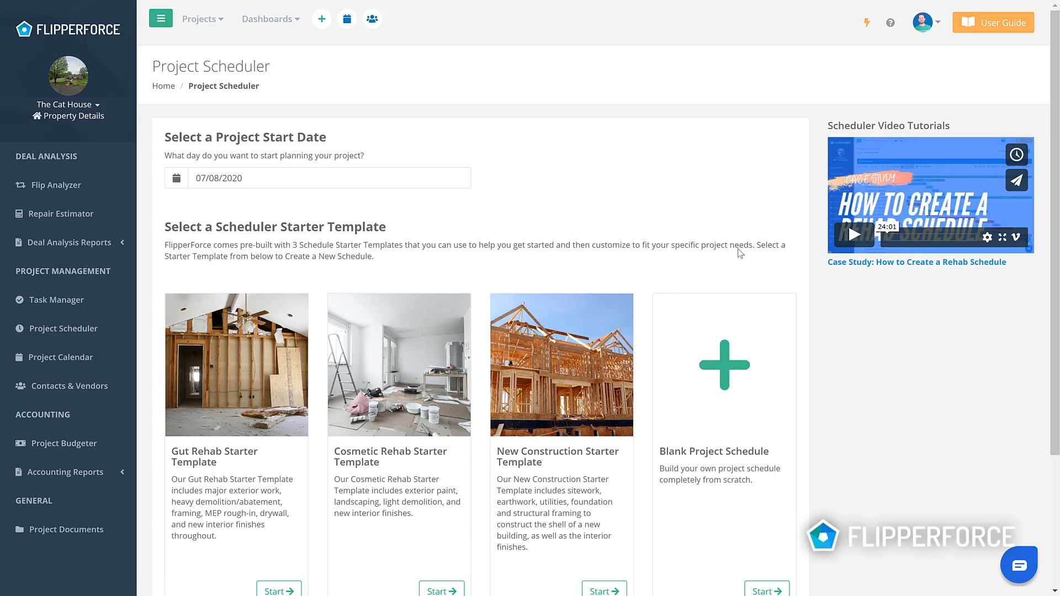
scroll(740, 383, "down", 2)
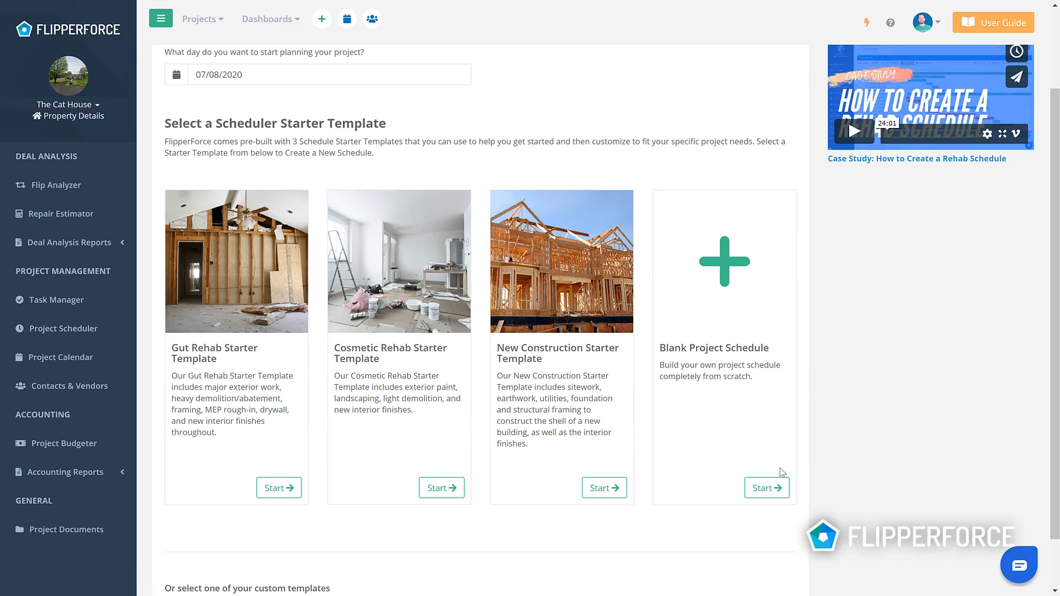
left_click(767, 487)
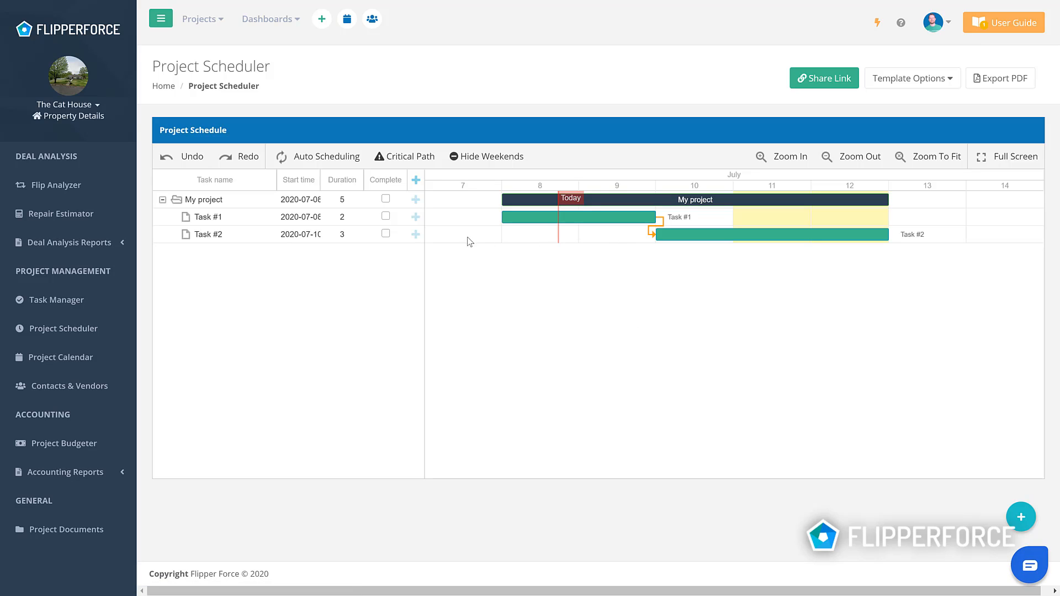
Step: Rename the top-level project "My project" to "Gut Rehab Project Cat House" and save it
double_click(244, 200)
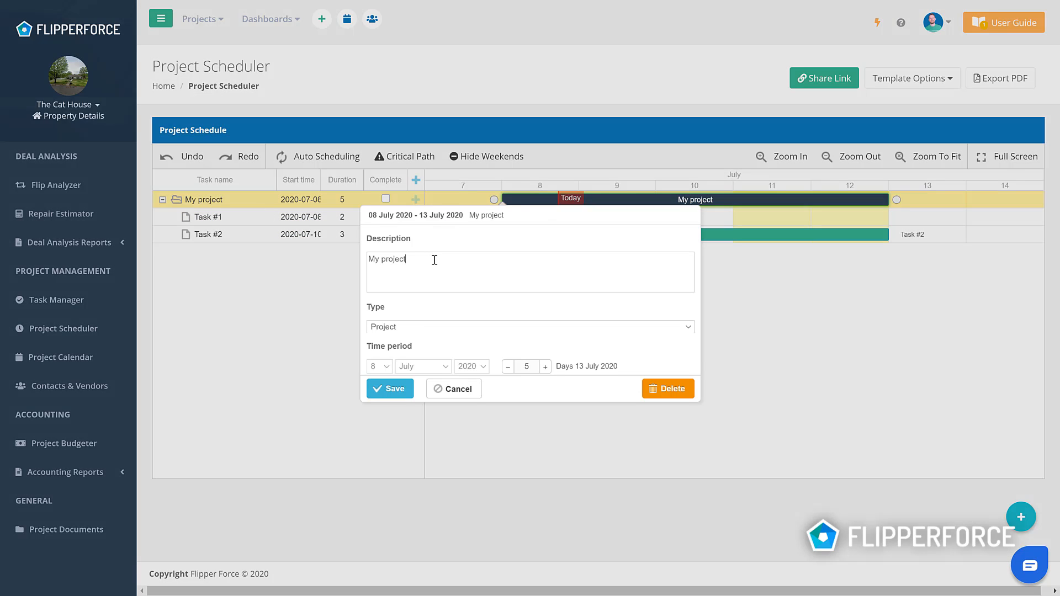
triple_click(437, 260)
type("Gut Rehab Project Cat House")
left_click(393, 389)
Step: Rename Task #1 to "Demolition", set its duration to 3 days and save it
left_click(243, 219)
double_click(244, 224)
triple_click(397, 251)
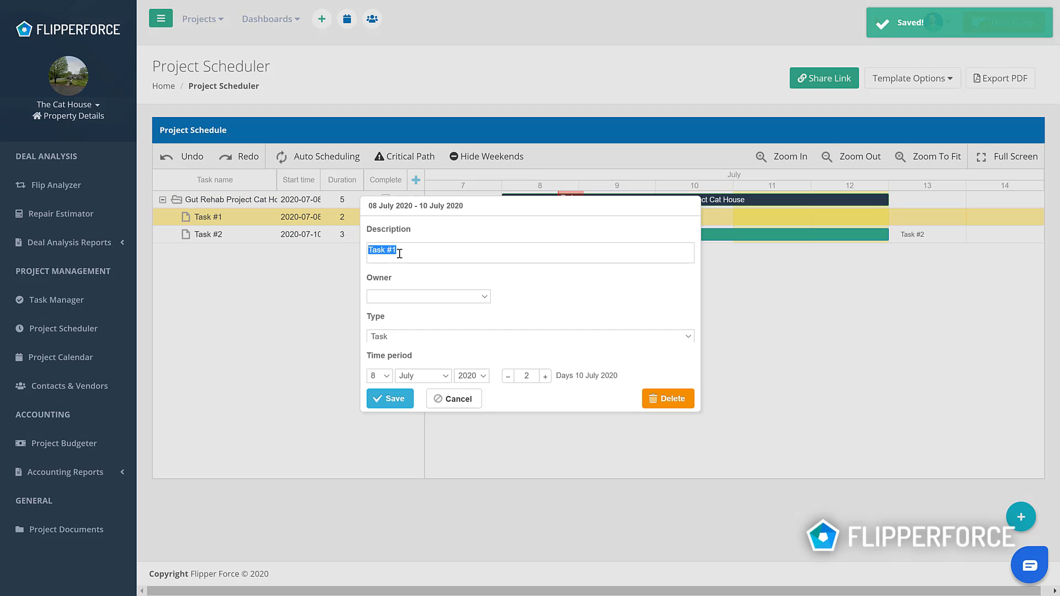
type("Demolition")
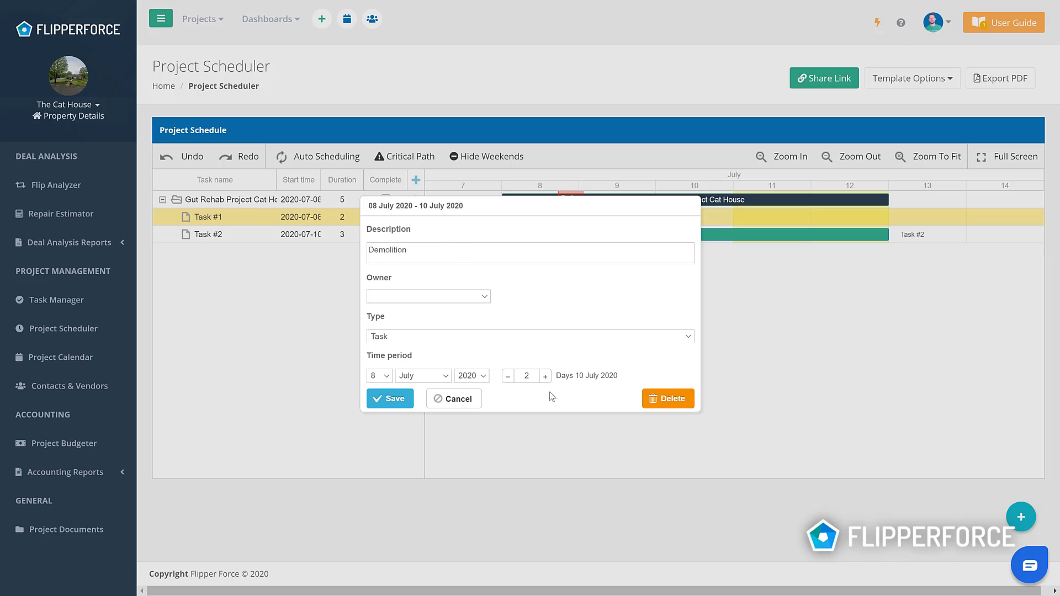
left_click(545, 376)
left_click(407, 400)
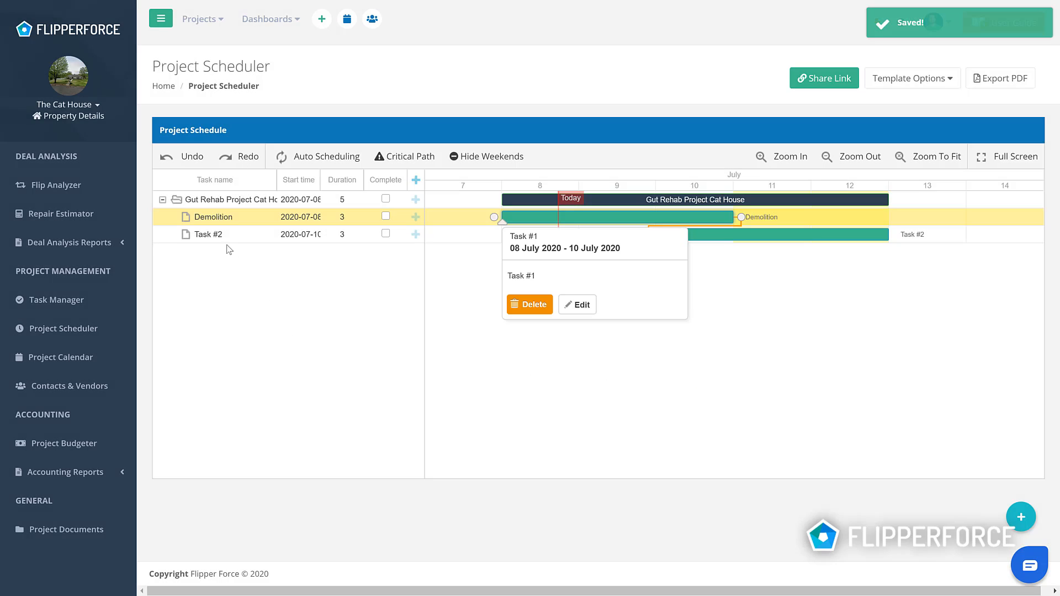
Step: Rename Task #2 to "Framing", set its duration to 4 days and save it
double_click(229, 234)
triple_click(422, 259)
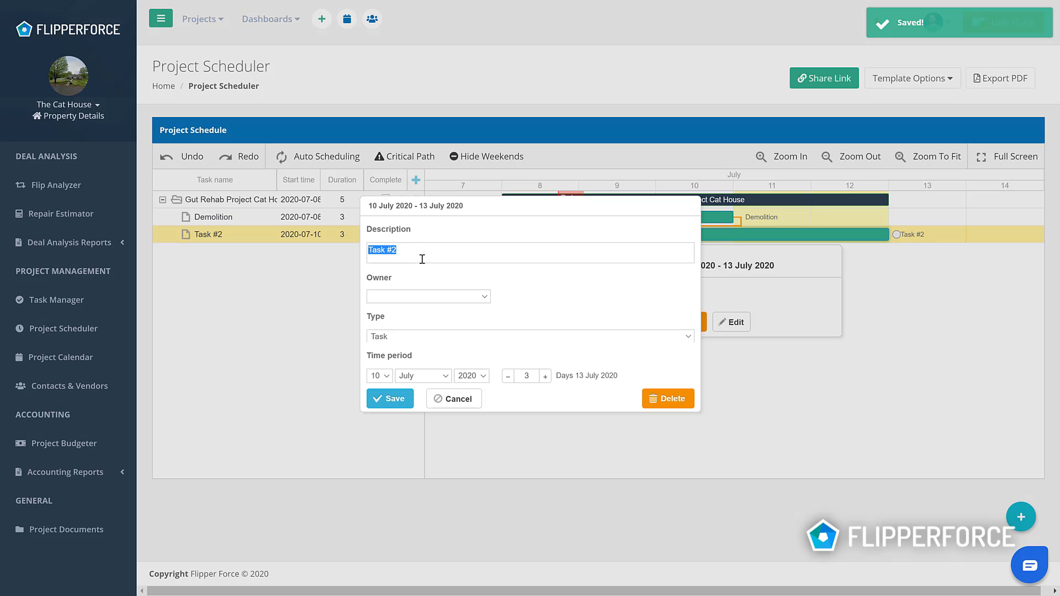
type("Framing")
left_click(545, 377)
left_click(395, 399)
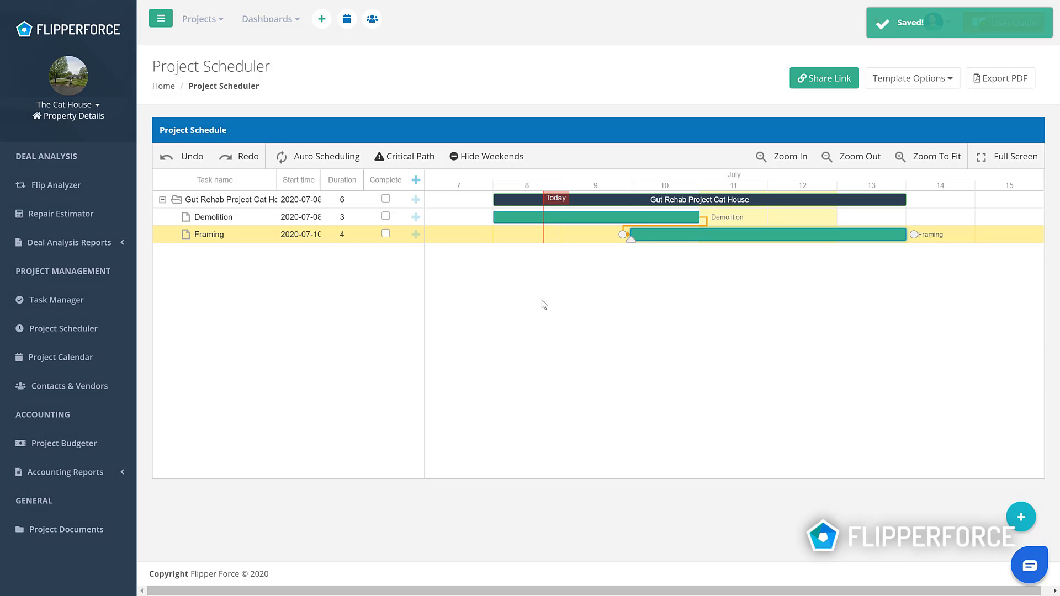
Step: Turn on Auto Scheduling so linked tasks follow their predecessors, and fit the schedule to the chart
left_click(332, 157)
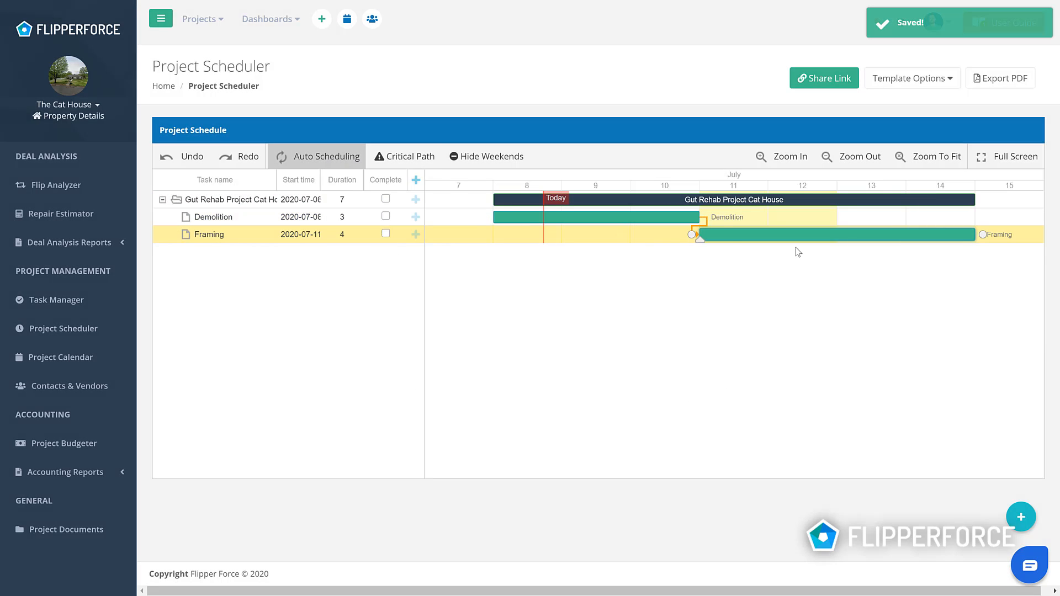
left_click(932, 157)
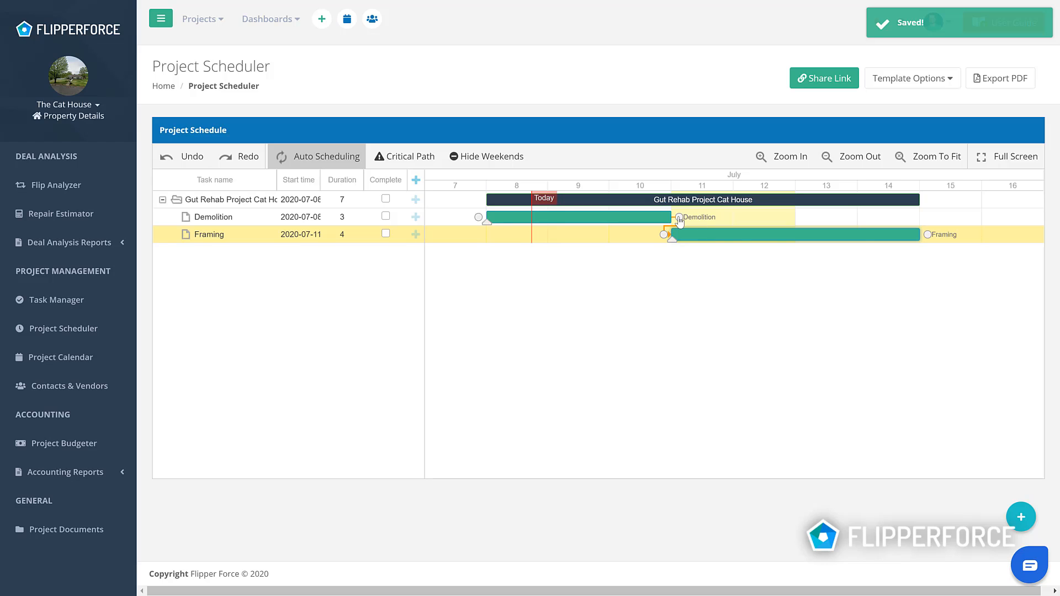
Step: Add a 4-day task named "Drywall" under the Gut Rehab Project Cat House project
left_click(415, 203)
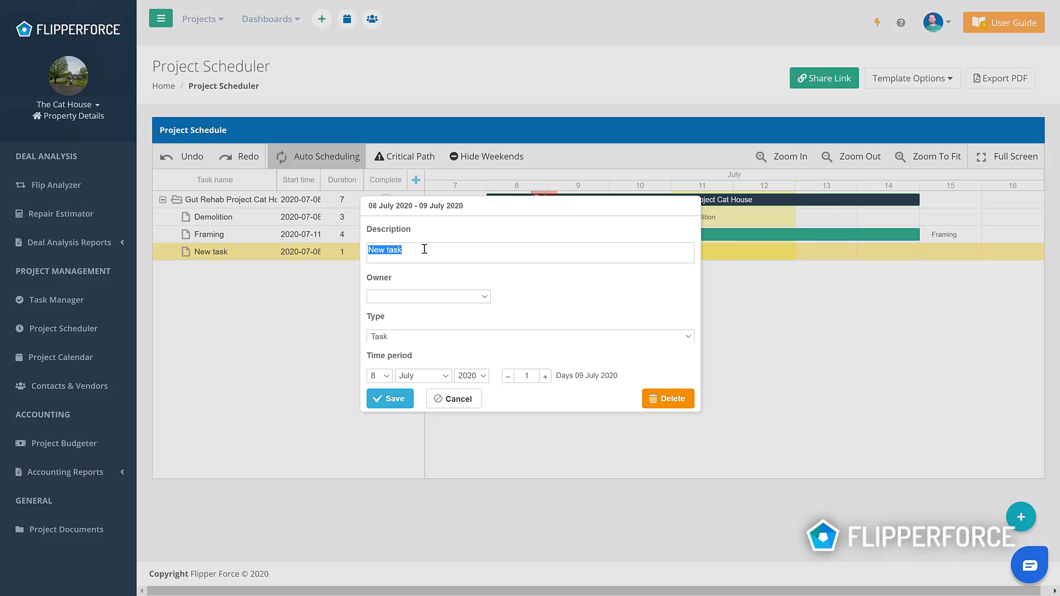
type("Dr")
left_click(545, 377)
left_click(545, 377)
left_click(546, 376)
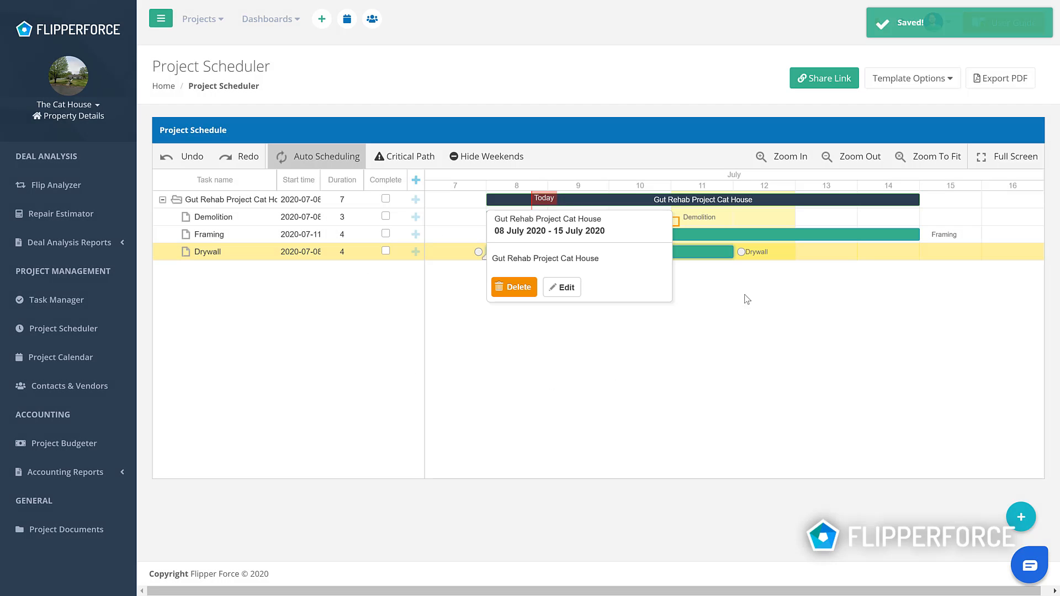
Step: Link the end of Framing to the start of Drywall and fit the schedule to the chart
left_click(743, 297)
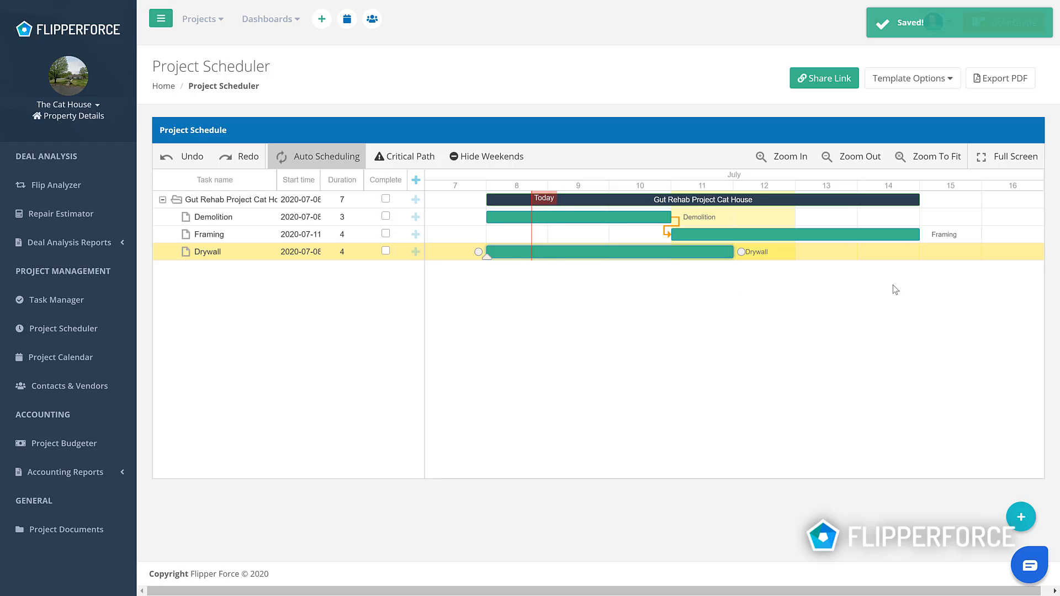
left_click_drag(928, 234, 479, 253)
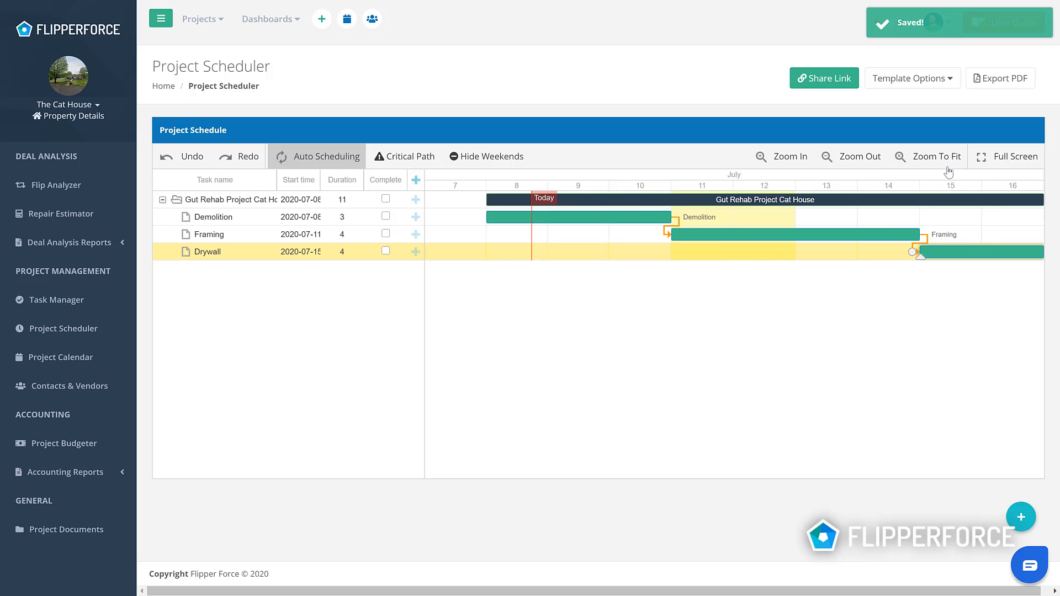
left_click(928, 160)
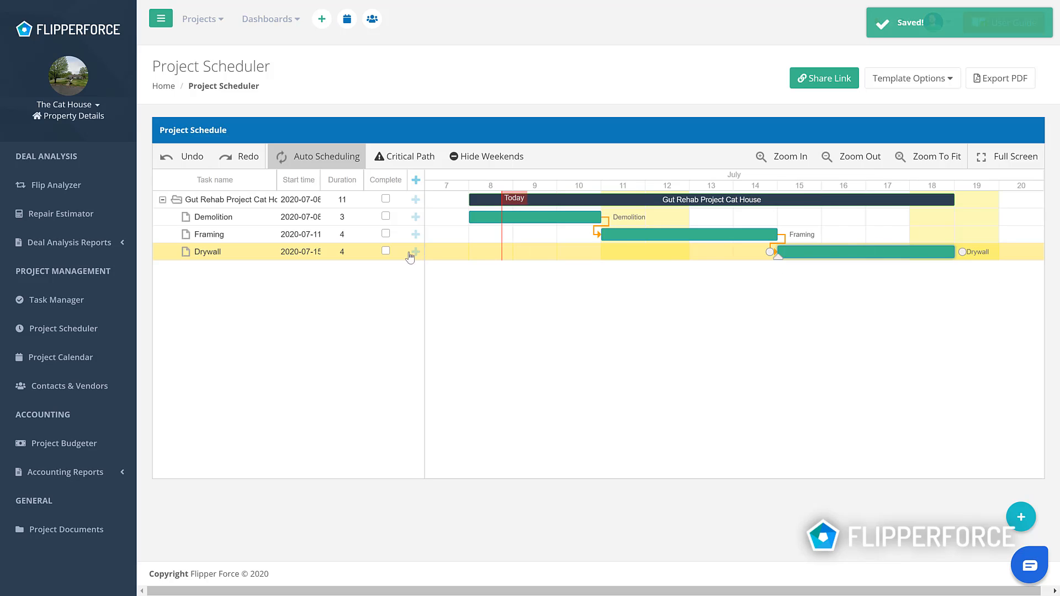
Step: Add a 3-day task named "Cabinetry" under the Gut Rehab Project Cat House project and save it
left_click(415, 200)
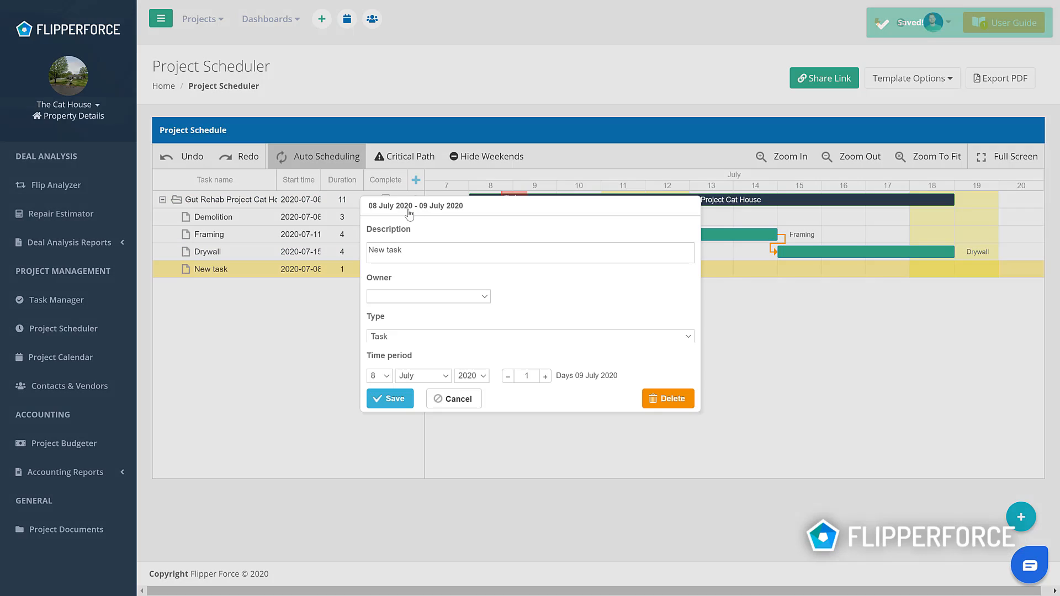
double_click(383, 250)
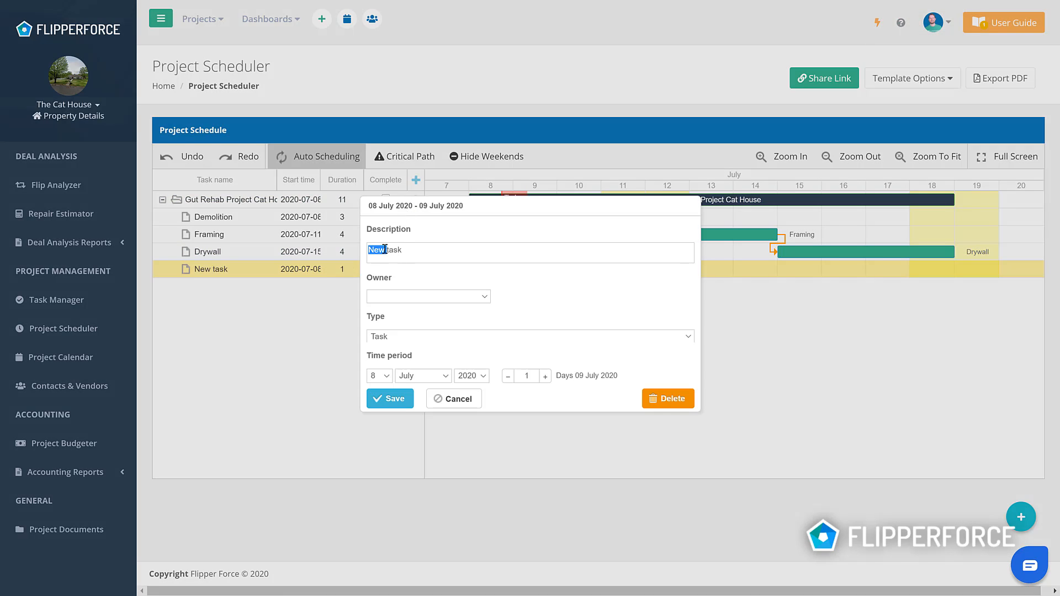
key("ctrl+a")
type("C")
left_click(545, 376)
left_click(545, 376)
left_click(401, 401)
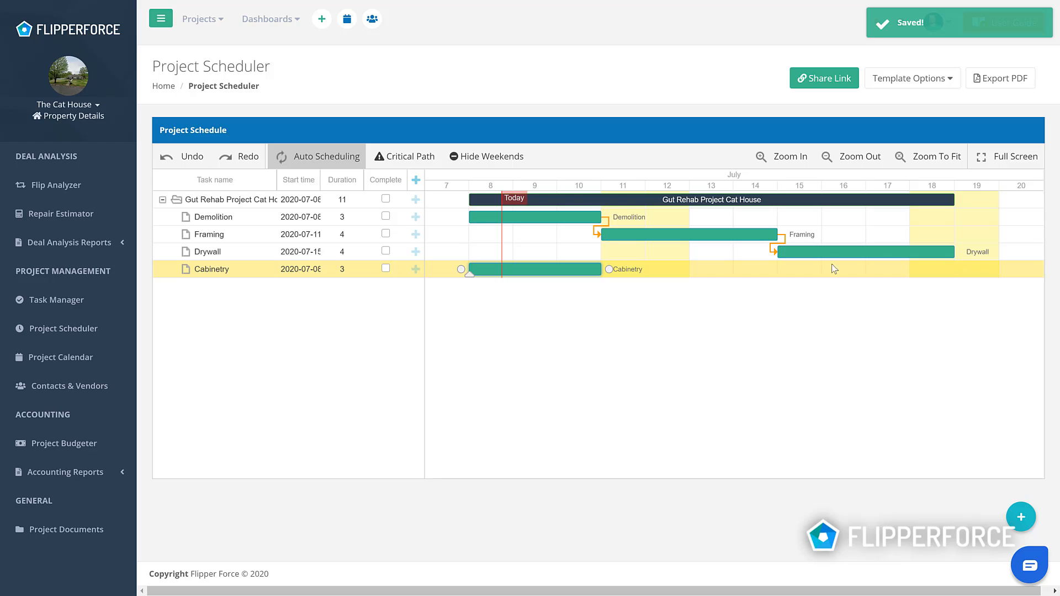
Step: Link the end of Drywall to the start of Cabinetry and fit the schedule to the chart
left_click_drag(499, 266, 461, 270)
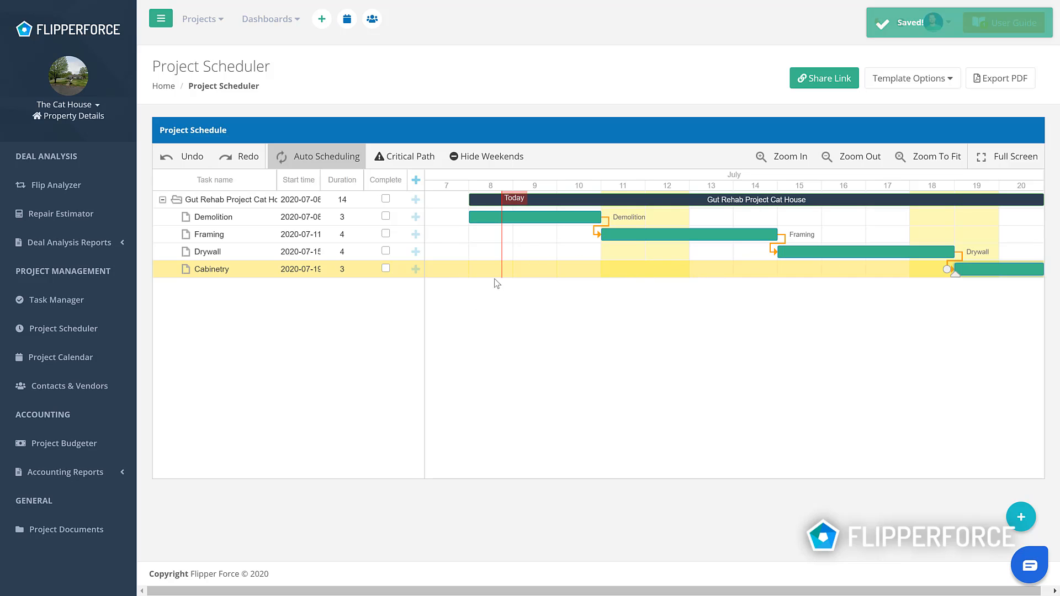
left_click(947, 158)
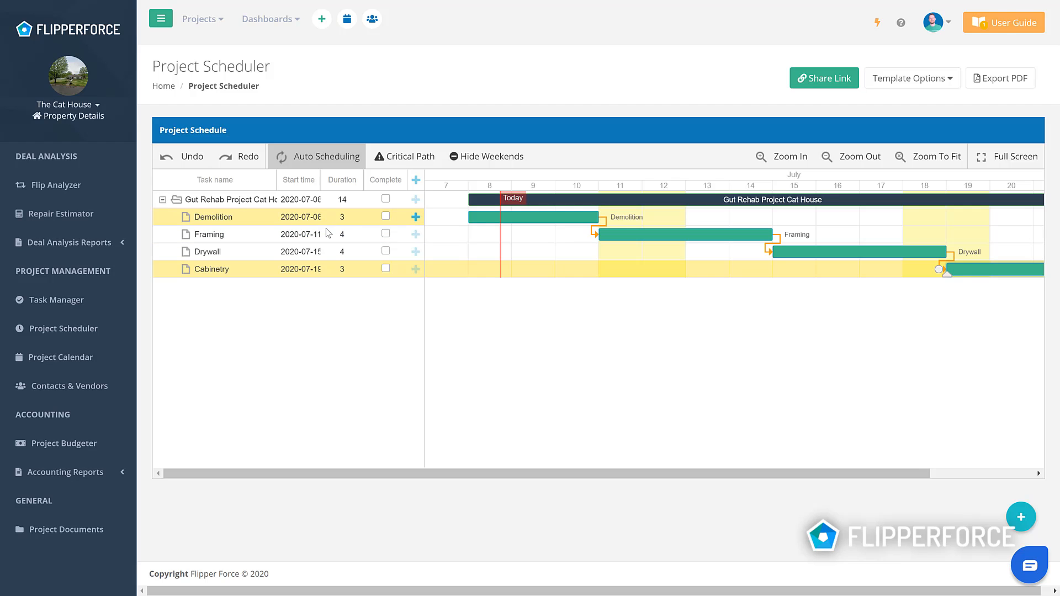
Step: Open the Load or Change Template page and look through the available starter templates
left_click(951, 82)
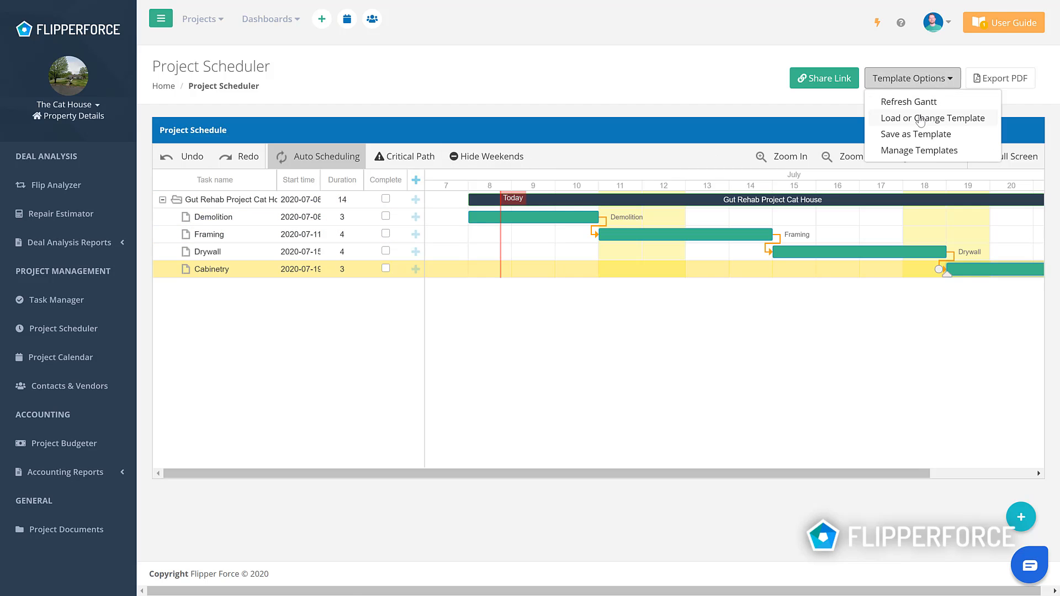
left_click(917, 118)
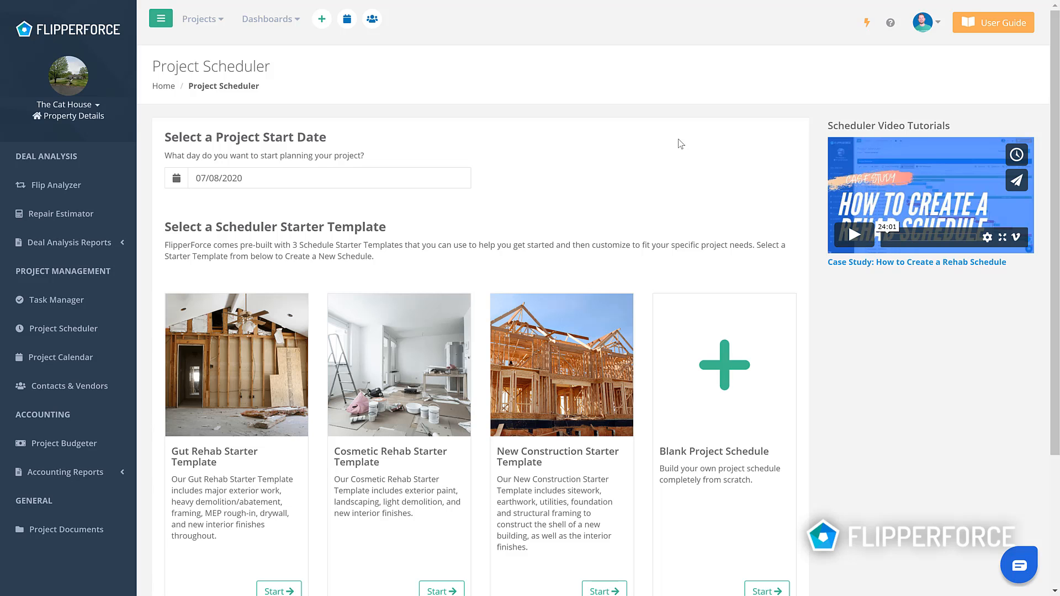
scroll(674, 232, "down", 3)
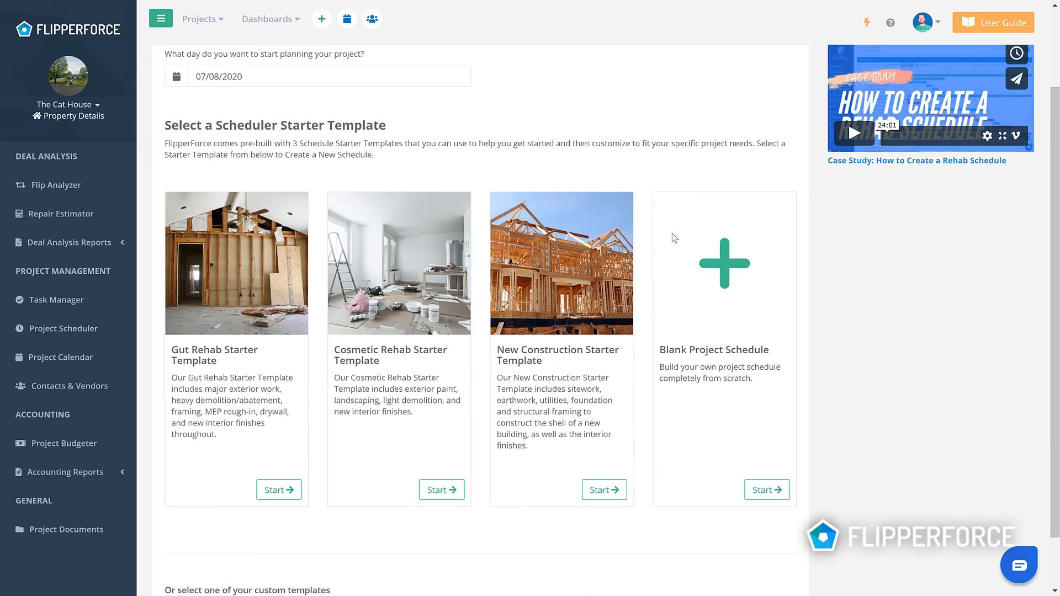